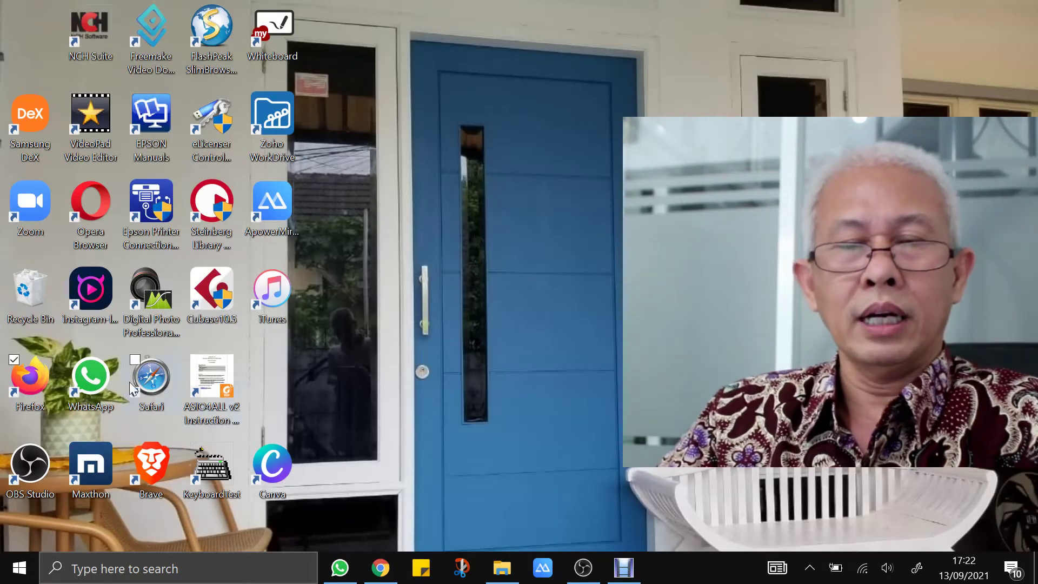
Launch Firefox and load google.com.
double_click(33, 381)
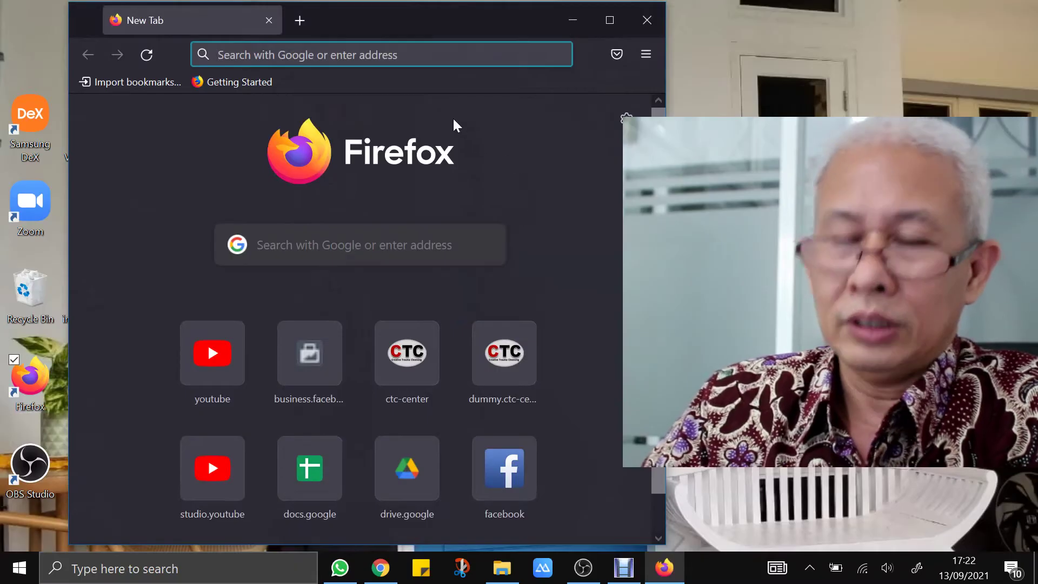
type("google.com")
key("Return")
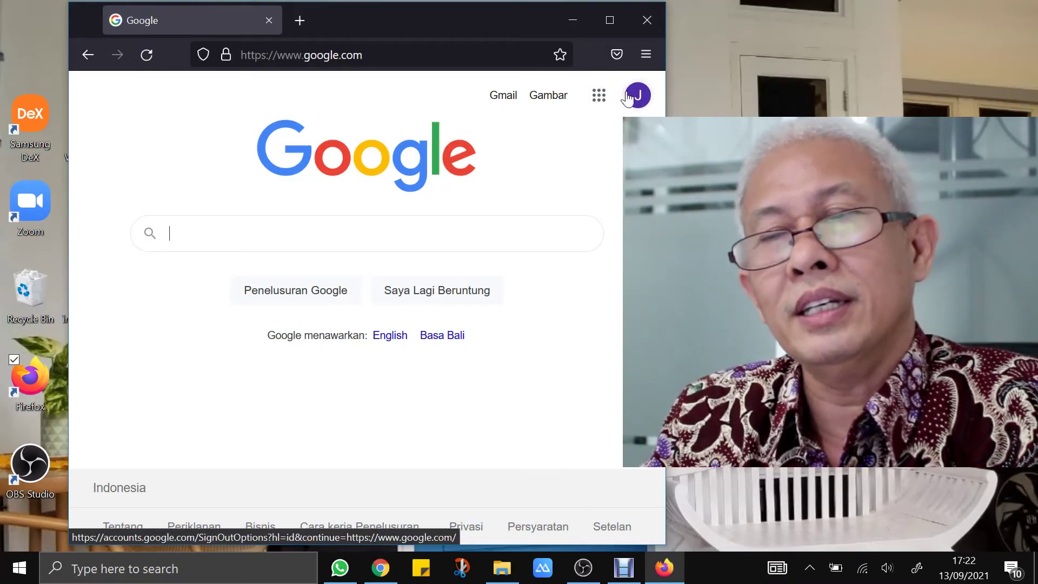
Open Google Sheets from the Google apps grid.
left_click(599, 95)
left_click(598, 97)
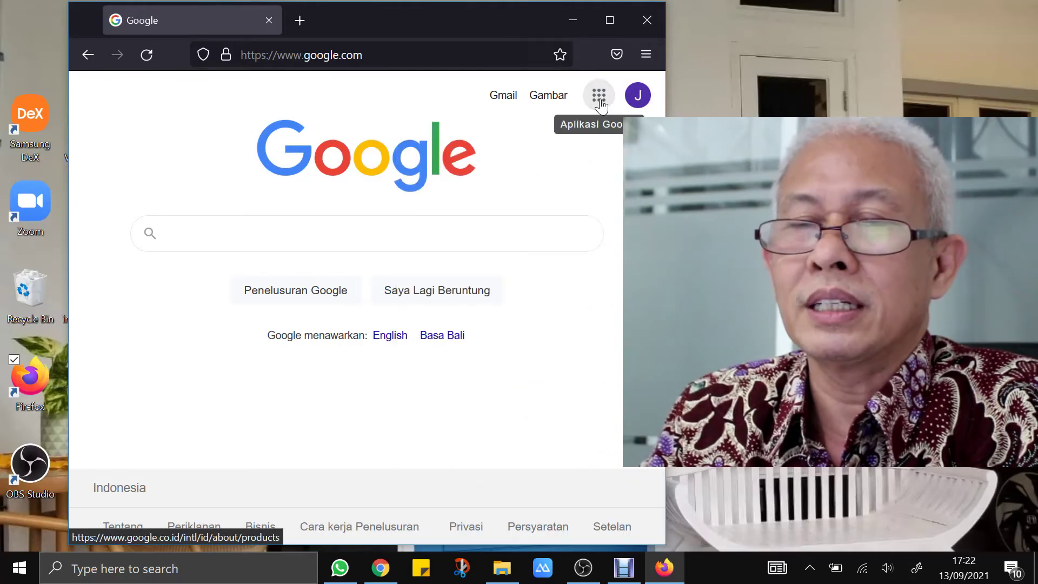
left_click(599, 97)
scroll(539, 341, "down", 5)
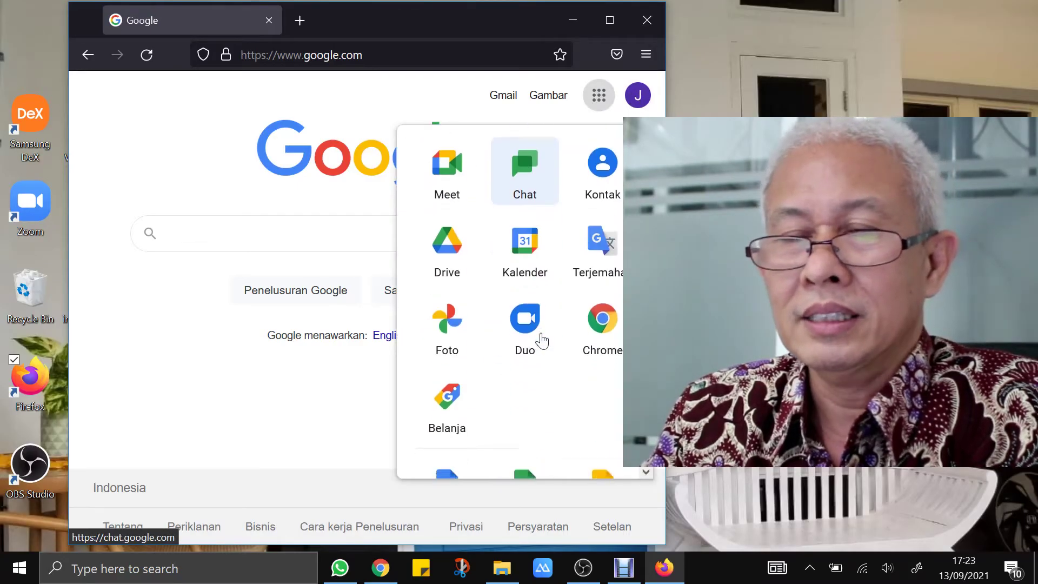
scroll(546, 344, "down", 3)
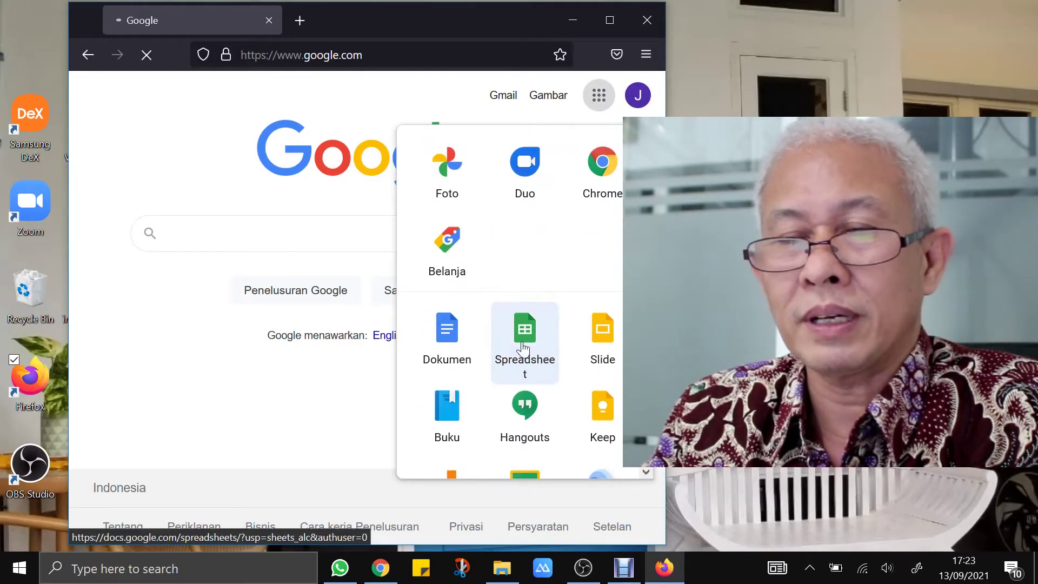
left_click(523, 348)
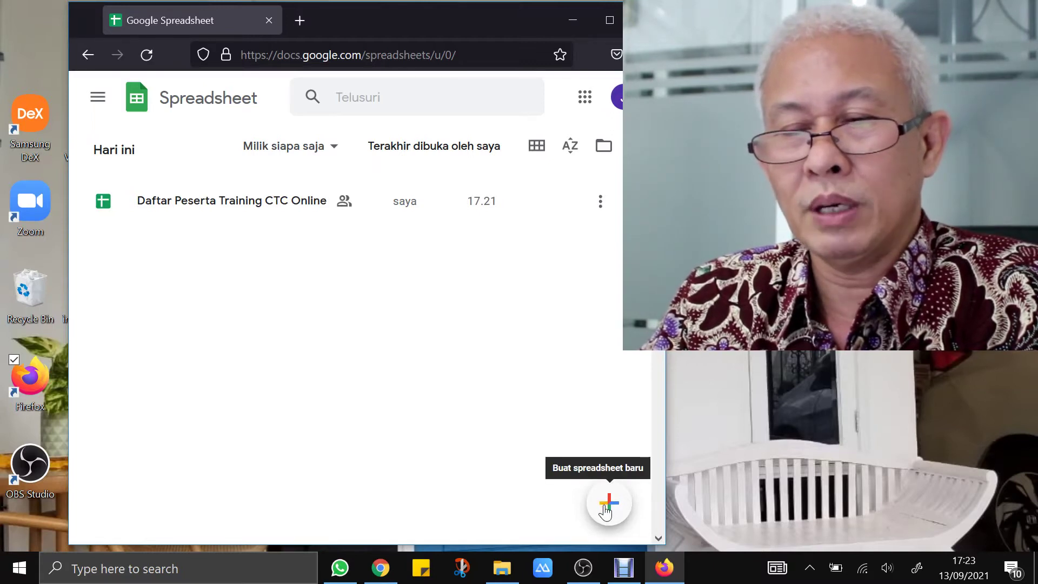
Start a blank spreadsheet and type the title DAFTAR PRE ORDER BUKU IMPOSSIBLE IS NOTHING in A3, in capitals.
left_click(608, 504)
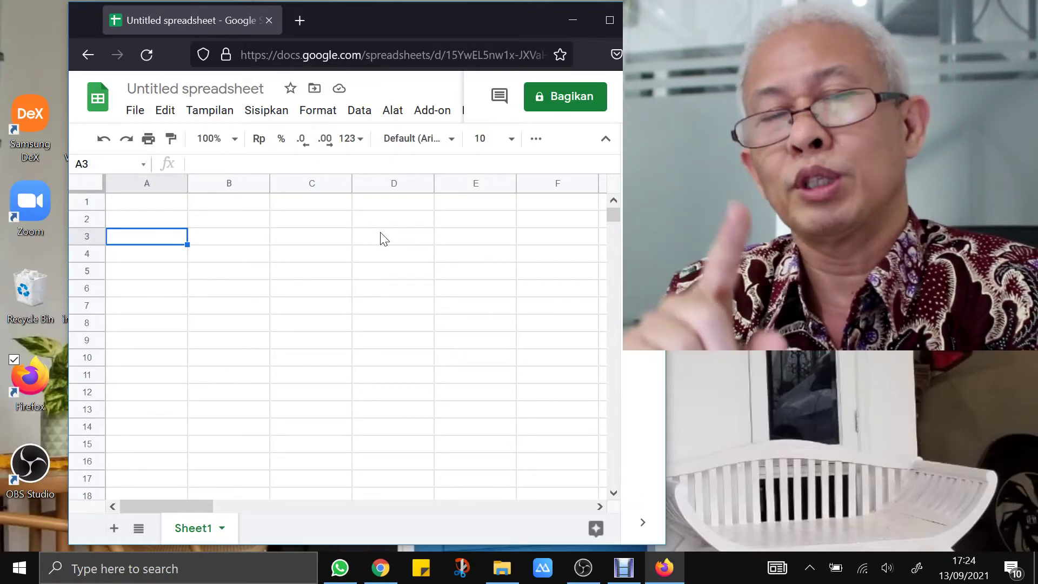
key("Caps_Lock")
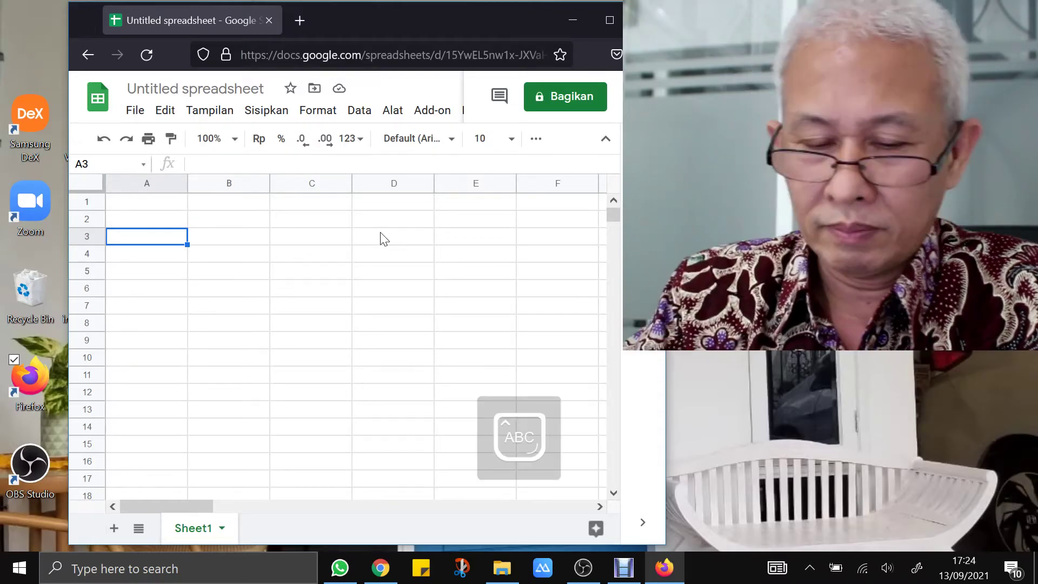
type("DAFTAR PRE")
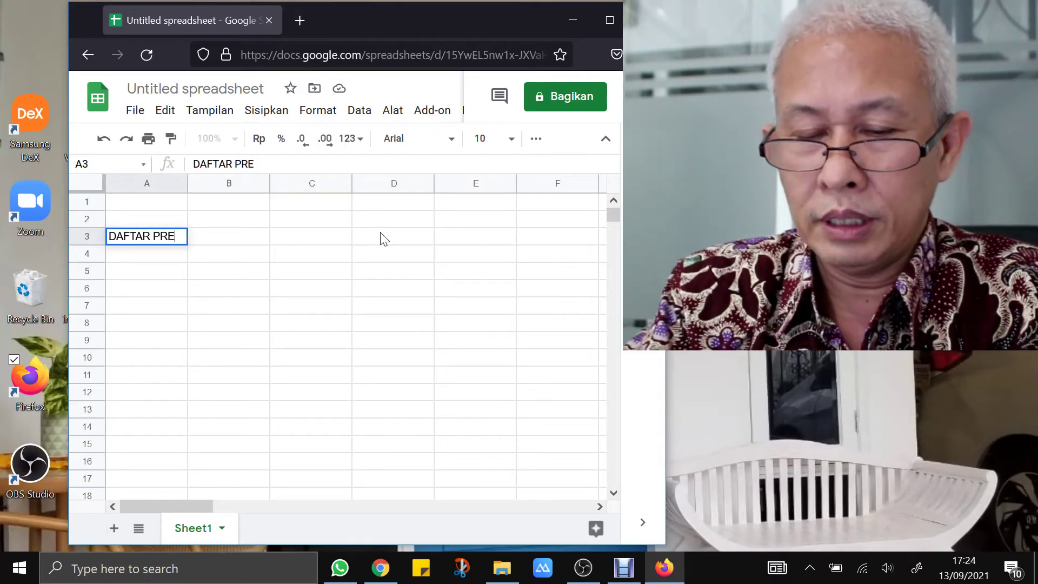
type(" ORDER BUKU")
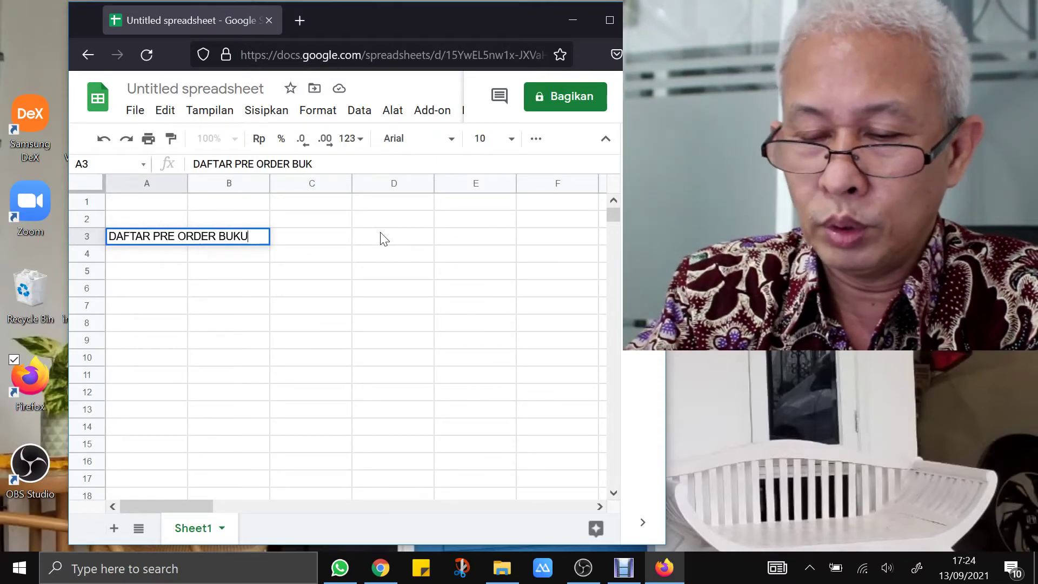
type(" IMPOSSIBLE IS NOTH")
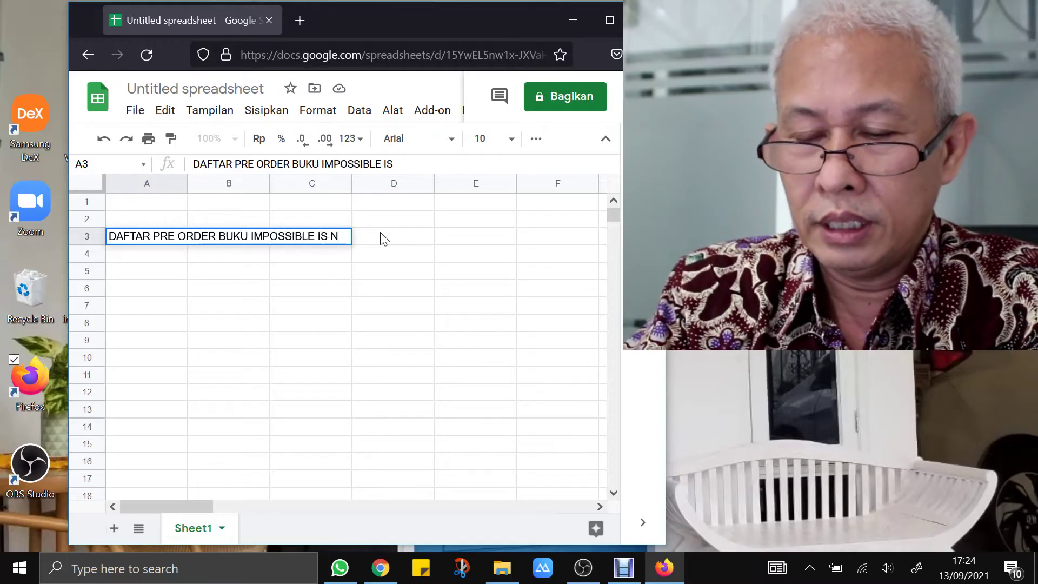
type("ING")
key("Return")
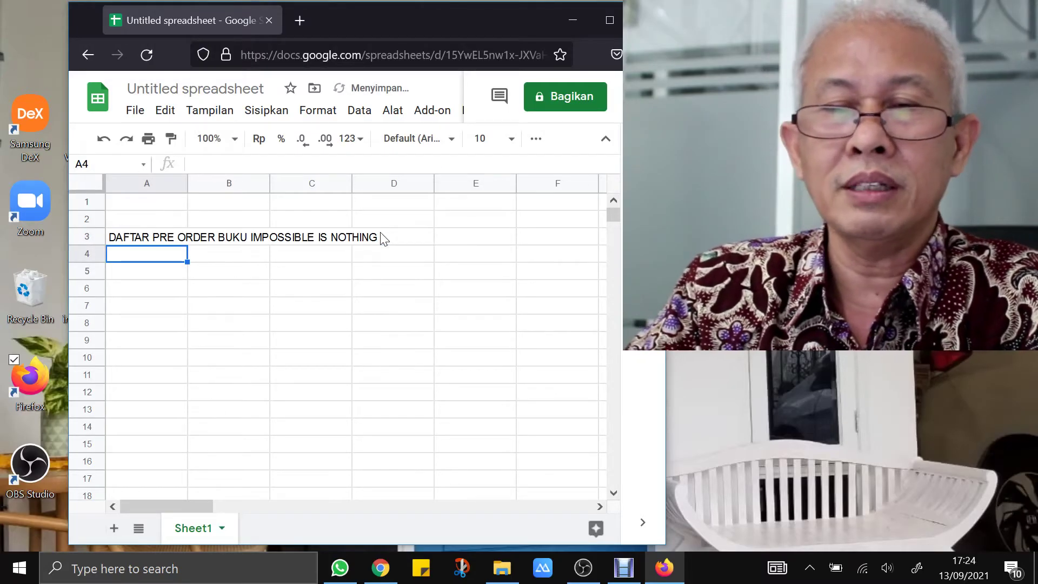
Enter headings NAMA, ALAMAT, NO HP, TGL PESAN, TGL LUNAS, KETERANGAN across A5:F5.
left_click(123, 275)
type("NAMA")
key("Tab")
type("AL")
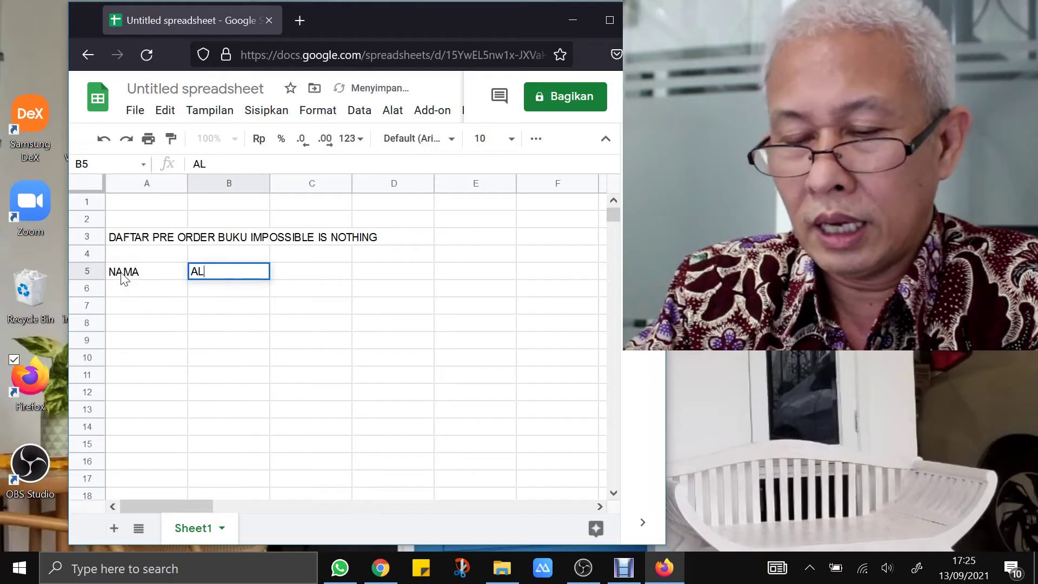
type("AMAT")
key("Tab")
type("NO HP")
key("Tab")
type("L PESAN")
key("Tab")
type("ONGK")
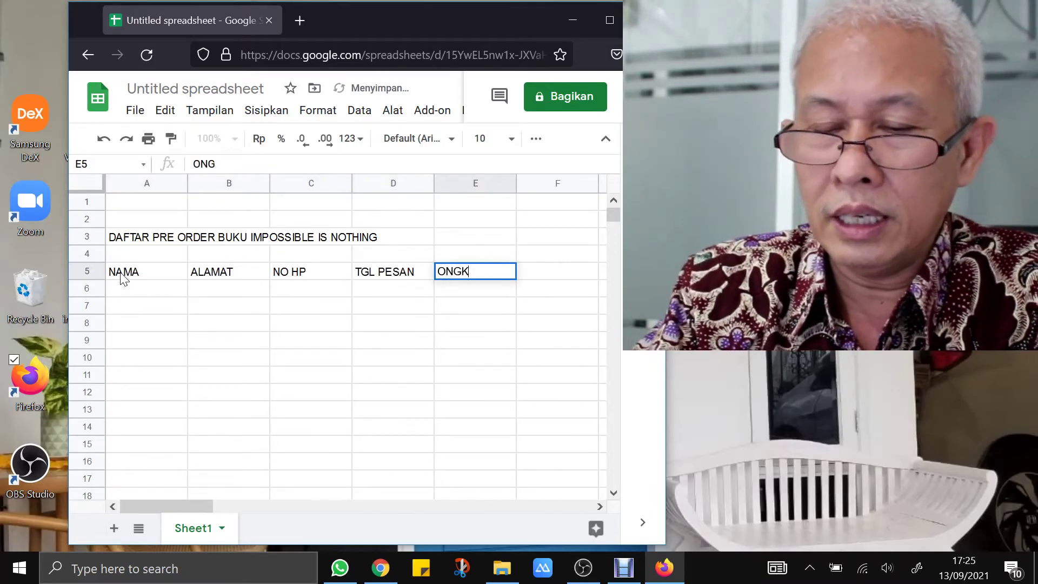
type("IR")
key("Tab")
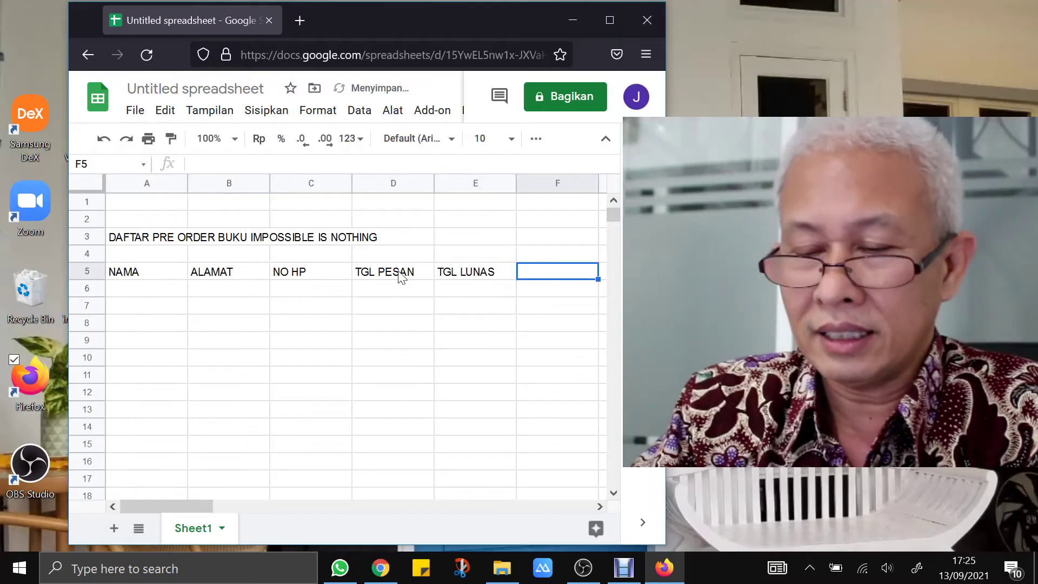
type("KETERANGAN")
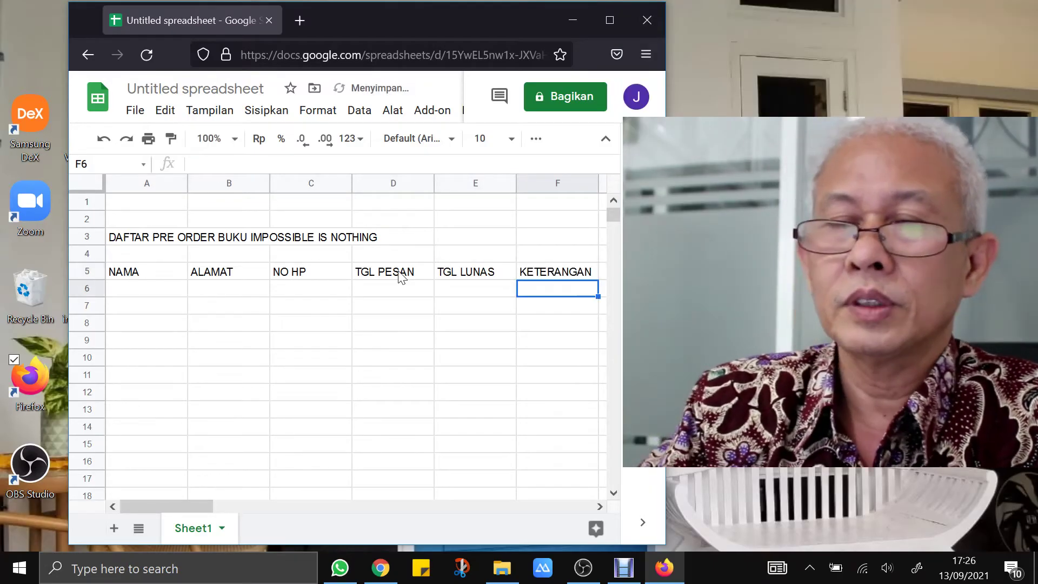
key("ctrl+Return")
key("Left")
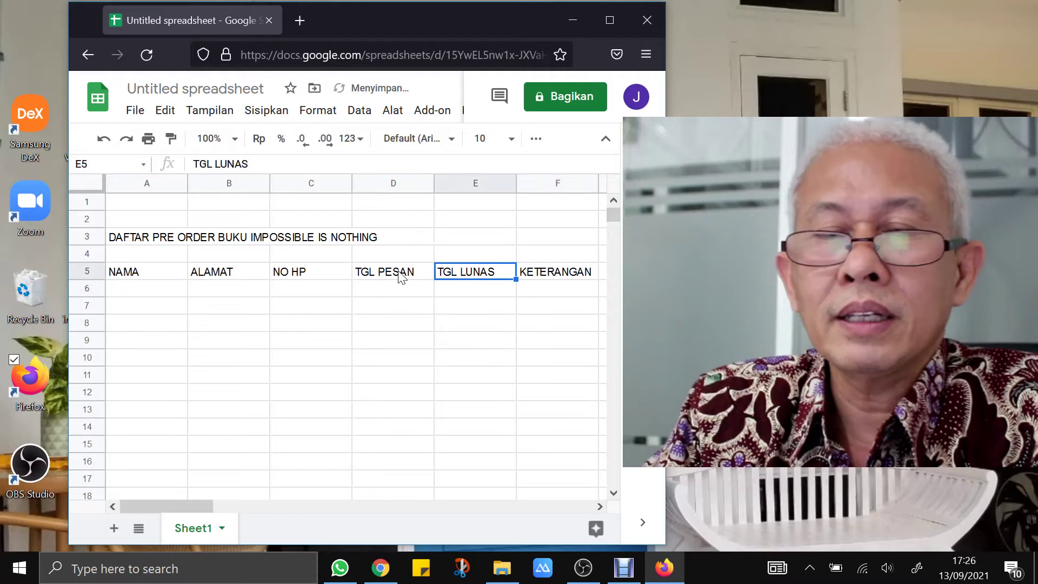
key("Left")
key("Left")
key("Left")
key("Left")
key("Right")
key("Right")
key("Right")
key("Right")
key("Right")
key("Left")
key("Left")
key("Left")
key("Left")
key("Left")
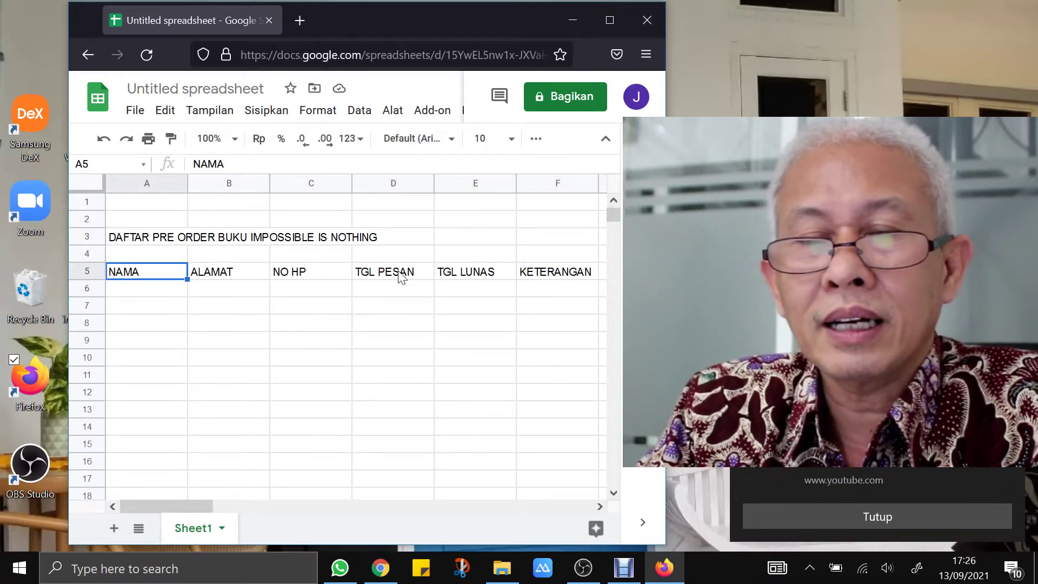
Select headings A5:F5 and set their horizontal alignment to Center.
key("shift+Right")
key("shift+Right")
key("shift+Right")
key("shift+Right")
key("shift+Right")
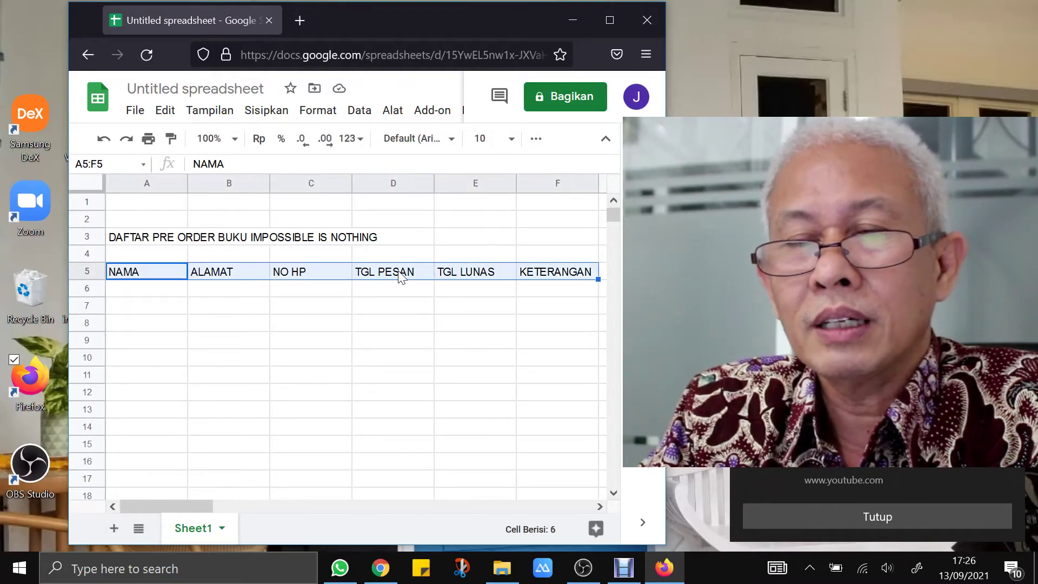
key("Left")
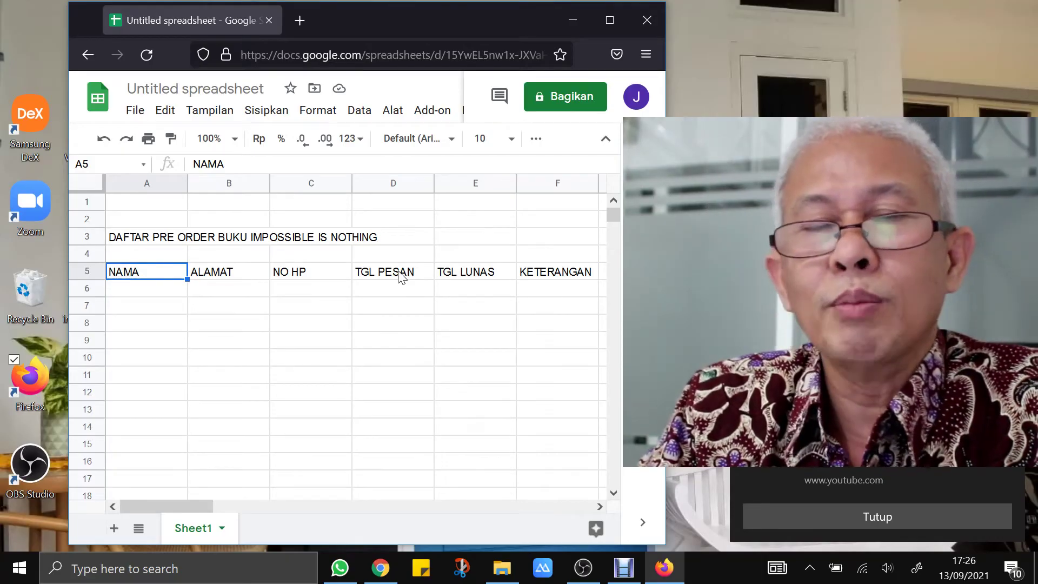
key("shift+Right")
key("shift+Right")
key("shift+Right")
key("shift+Right")
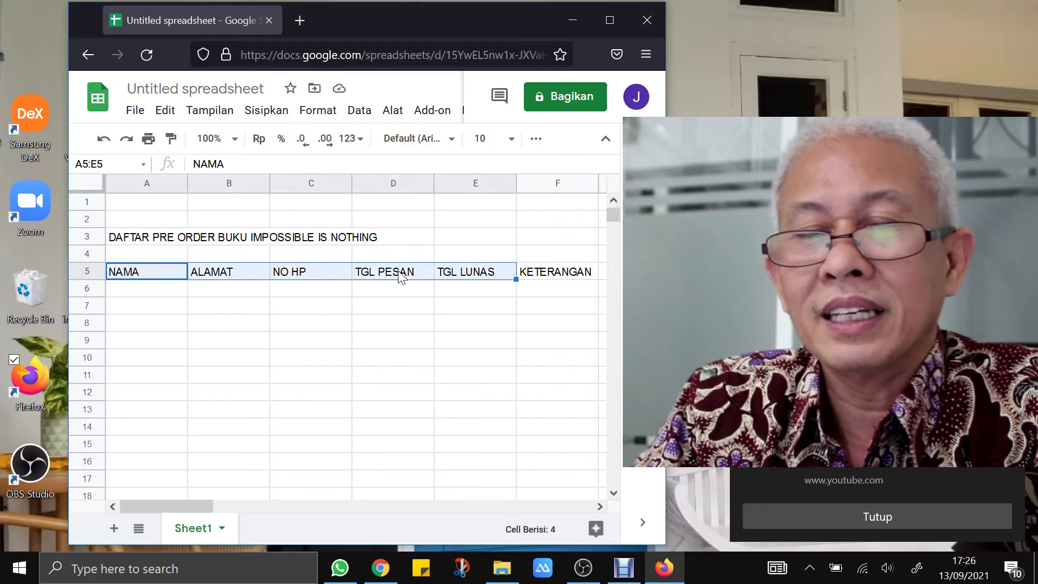
key("shift+Right")
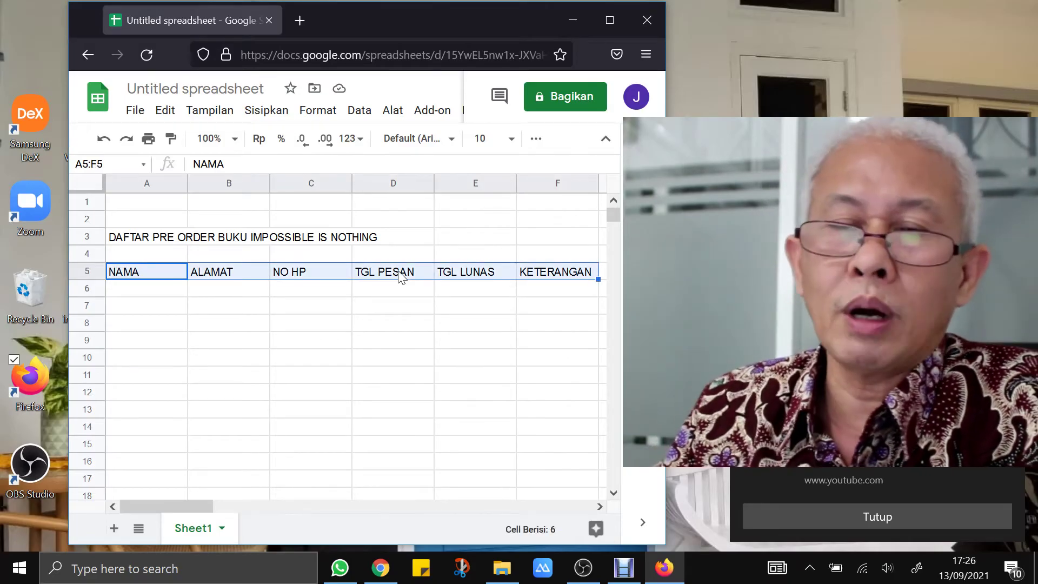
left_click(204, 289)
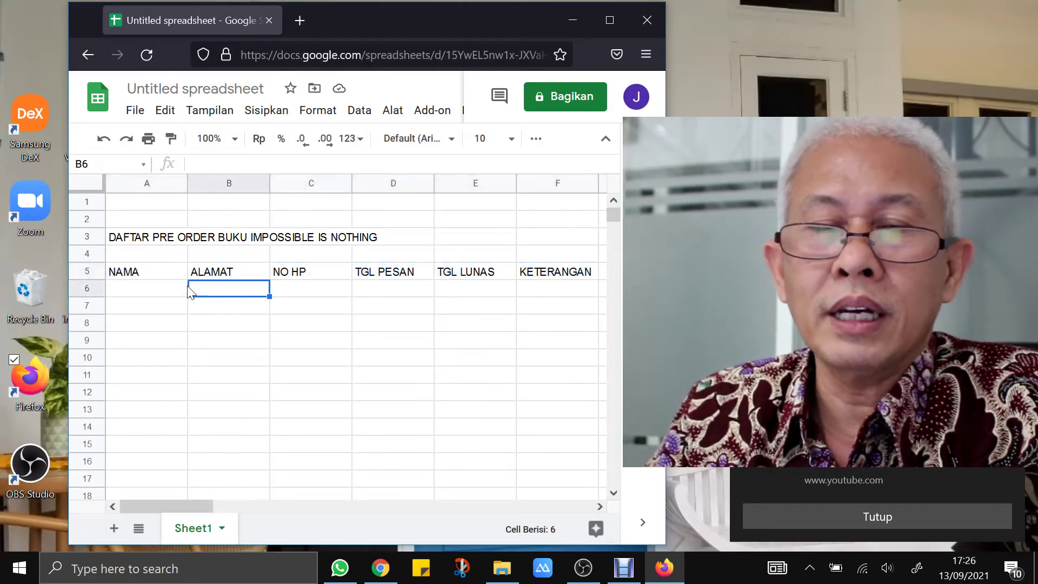
left_click(143, 274)
left_click_drag(144, 274, 547, 273)
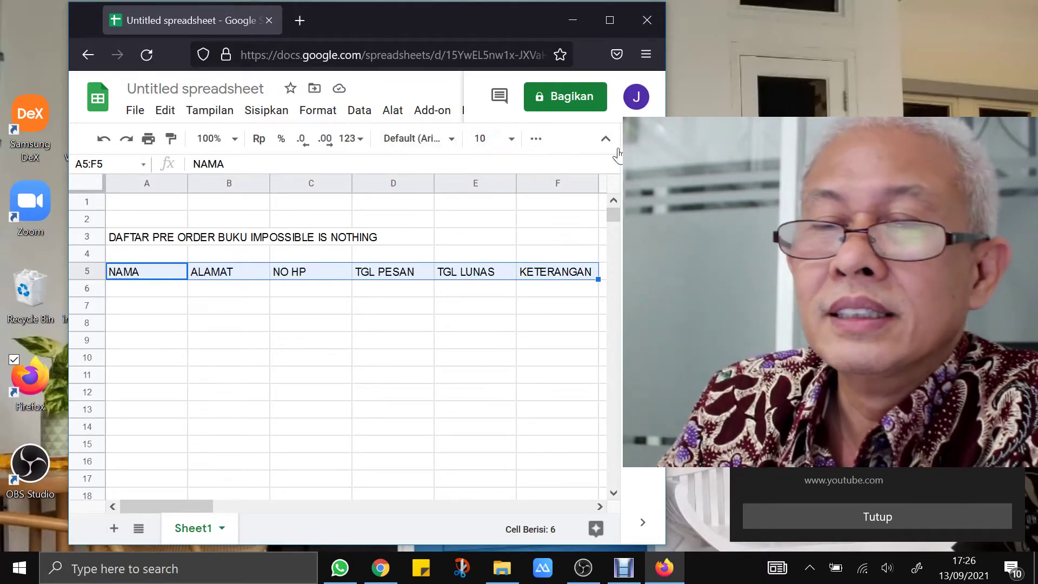
left_click(536, 139)
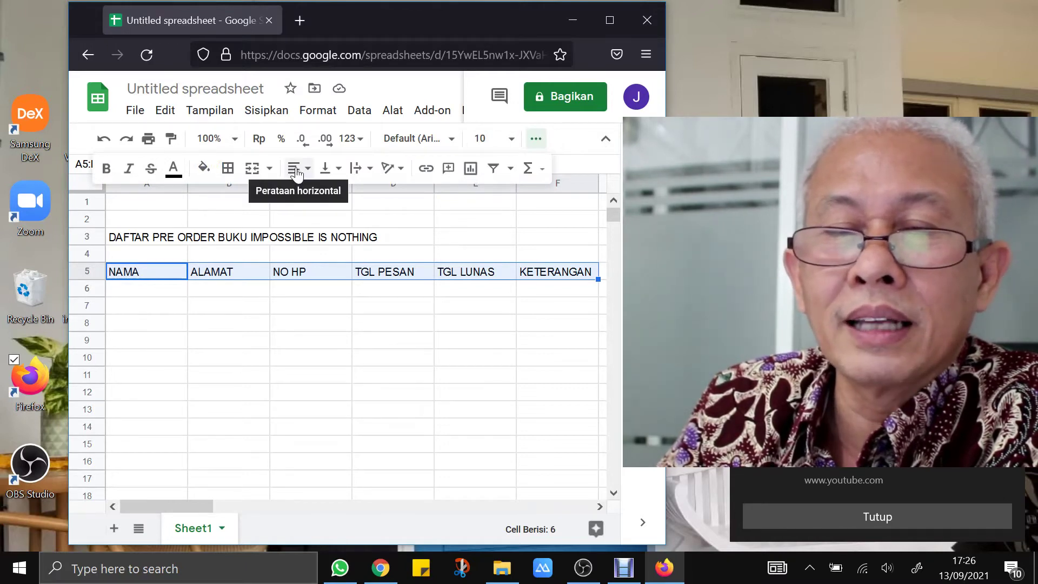
left_click(310, 169)
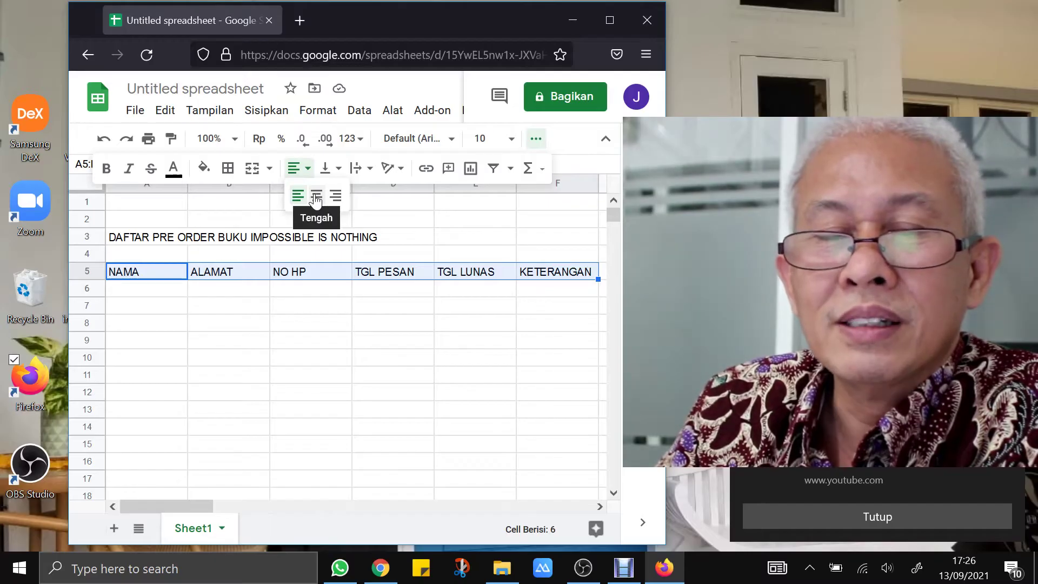
left_click(317, 196)
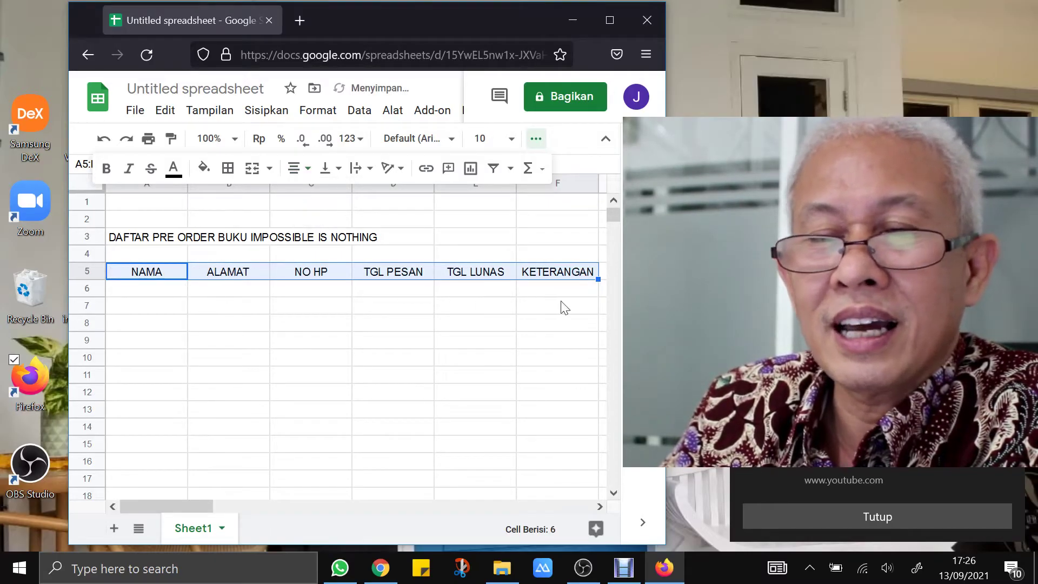
left_click(544, 310)
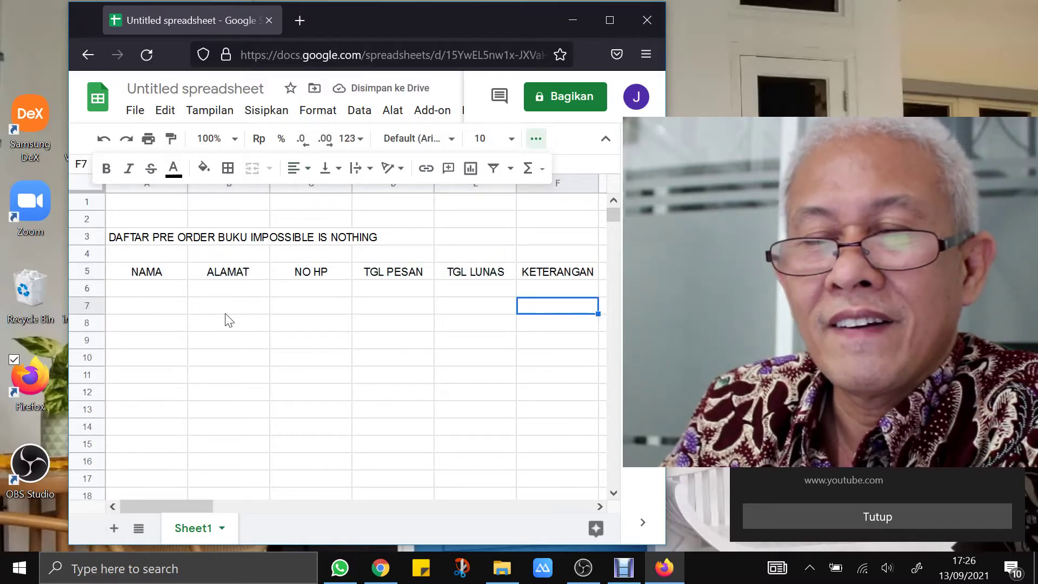
left_click(161, 295)
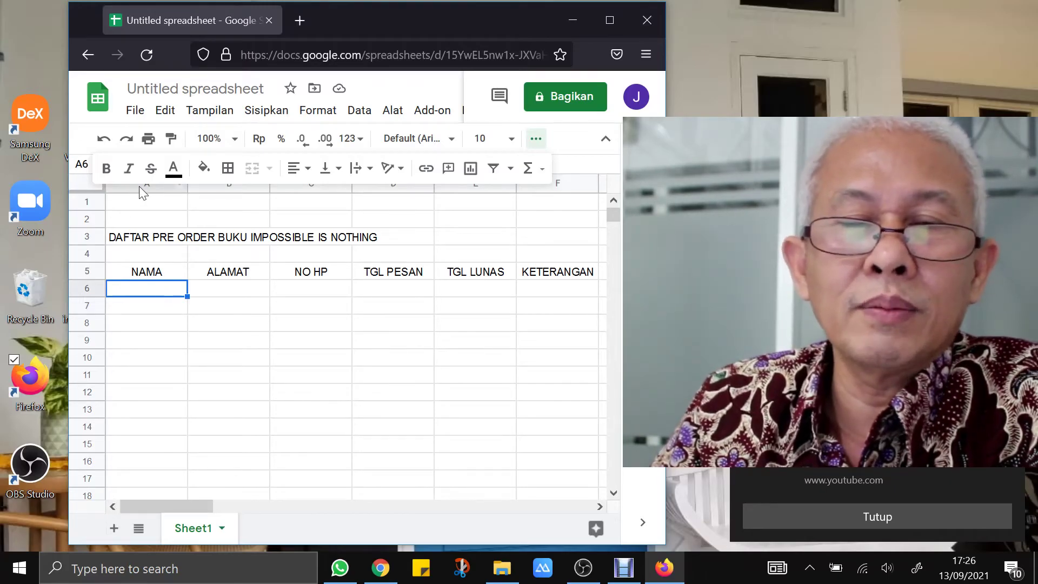
Insert a blank column left of column A, moving the title to B3 and headings to B5.
key("Up")
key("Up")
key("Up")
key("Right")
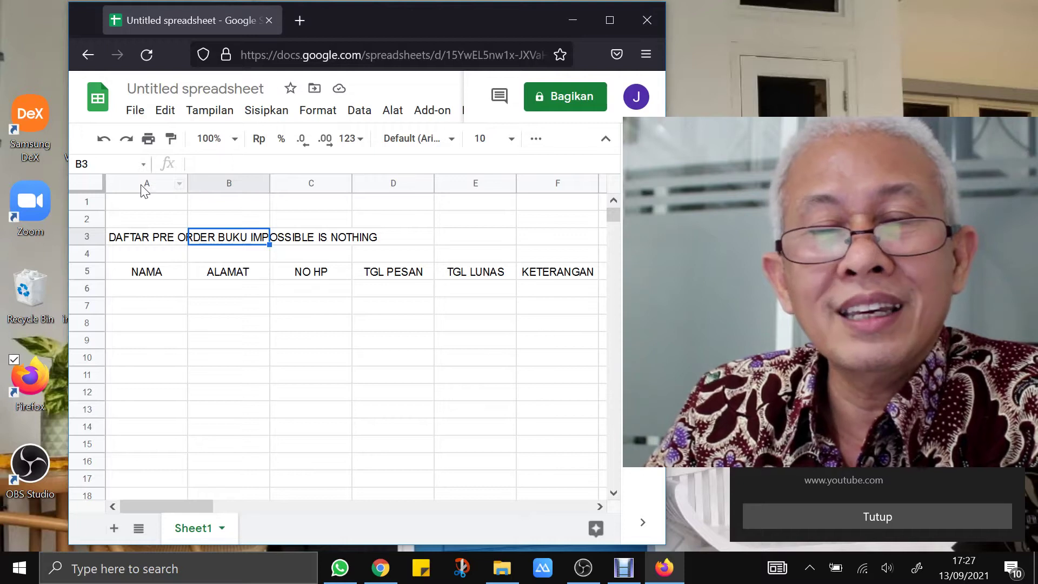
left_click(135, 187)
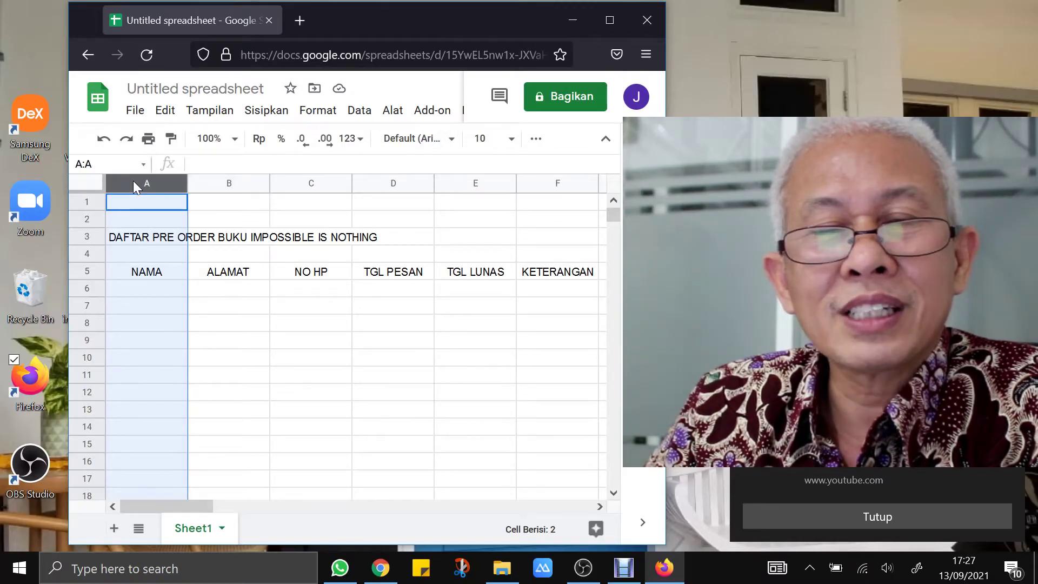
right_click(134, 182)
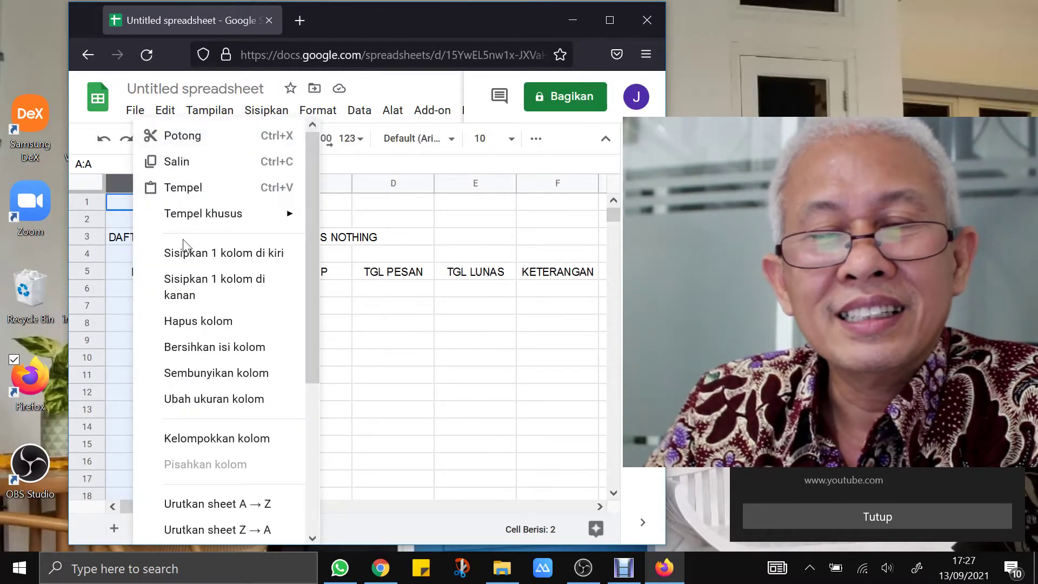
left_click(224, 253)
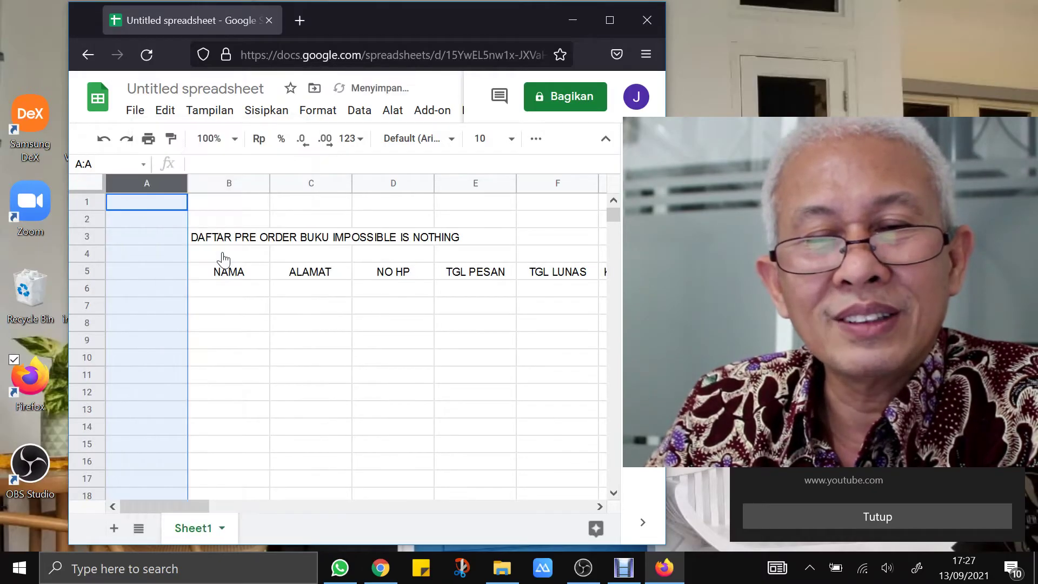
left_click(158, 236)
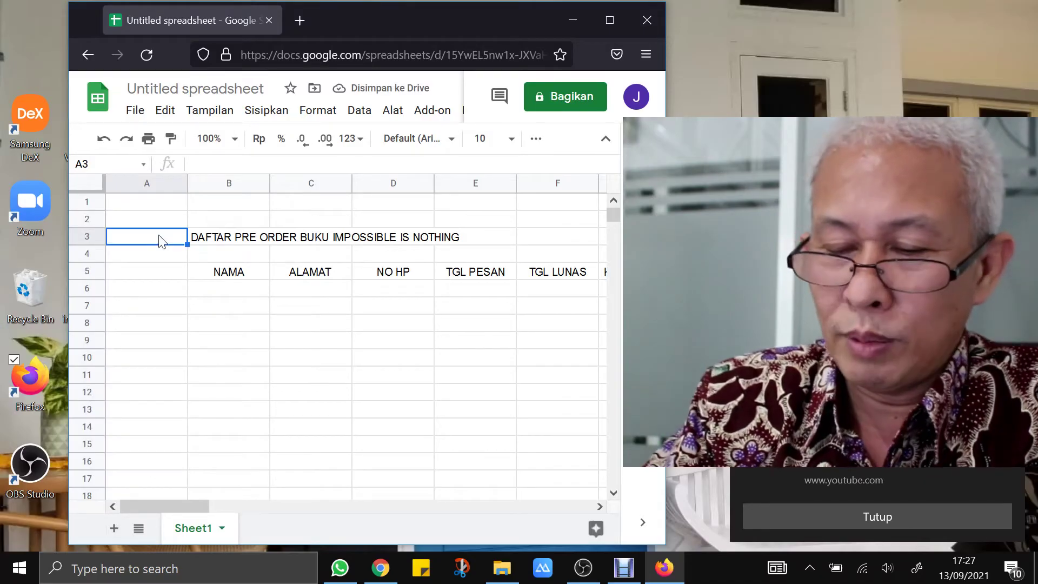
Type NO in A3 and centre it horizontally.
type("NO")
key("Return")
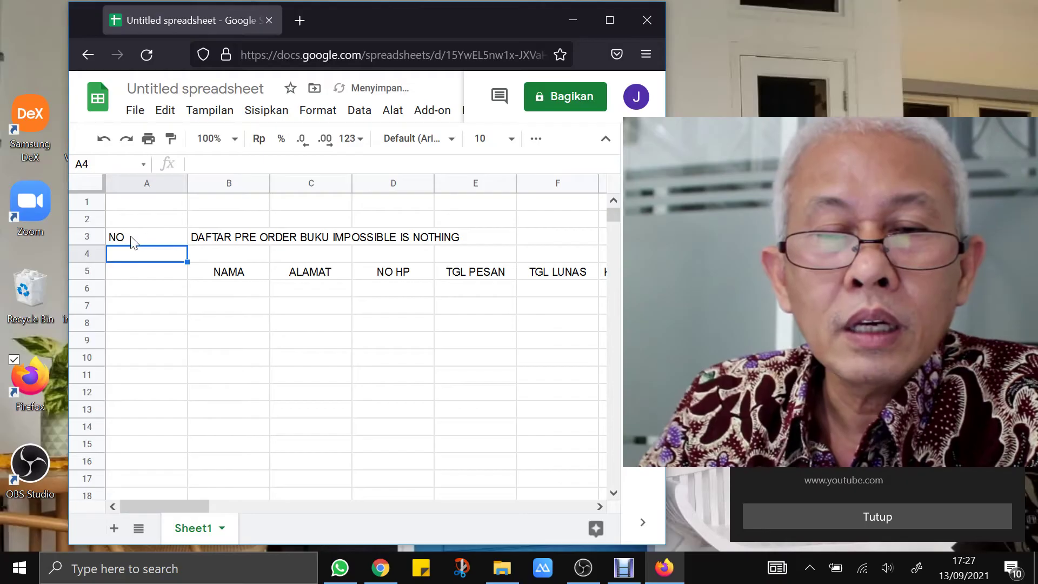
left_click(138, 237)
left_click(535, 139)
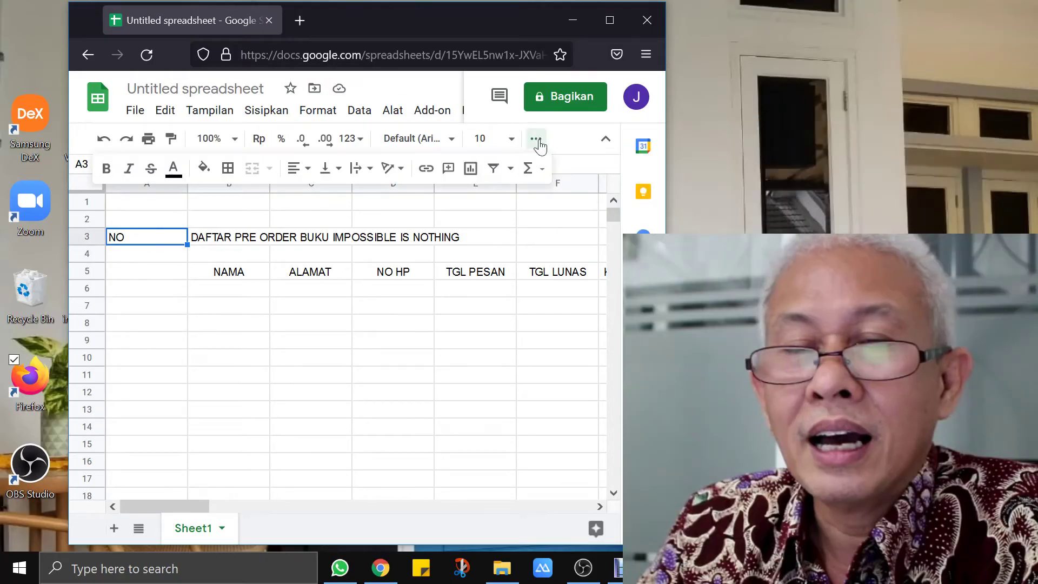
left_click(309, 170)
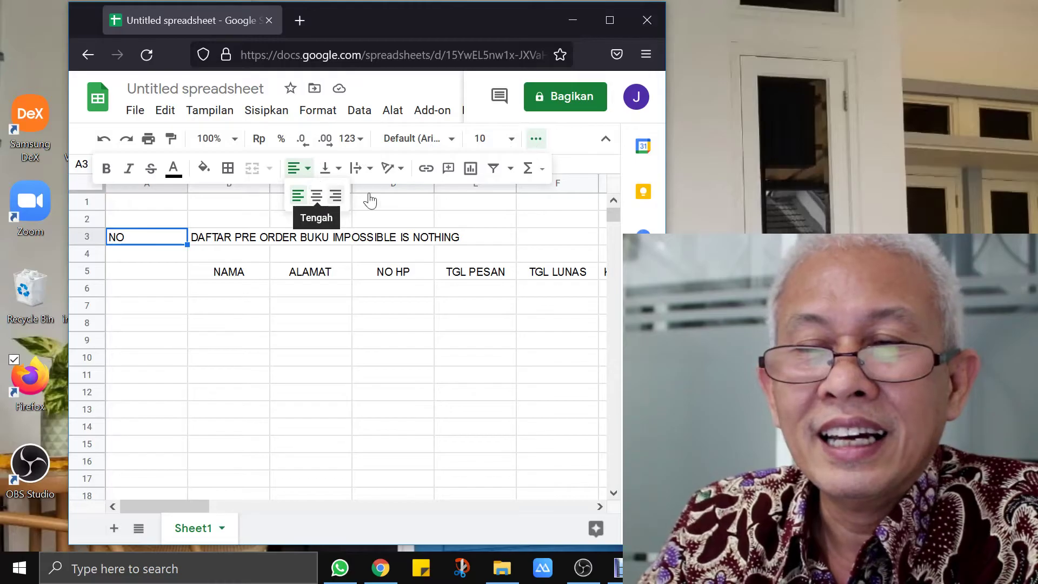
left_click(493, 206)
left_click(546, 144)
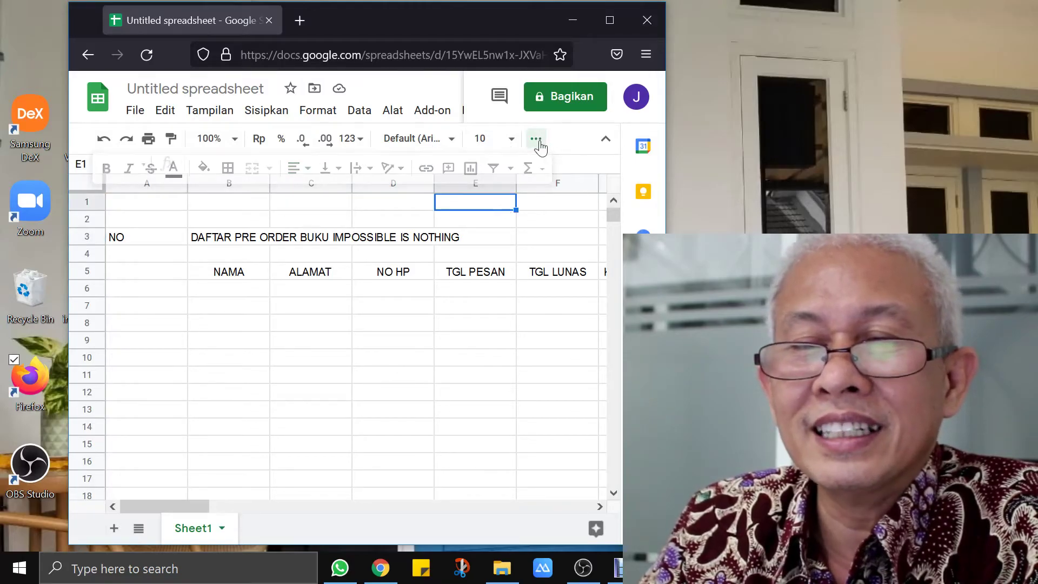
left_click(612, 21)
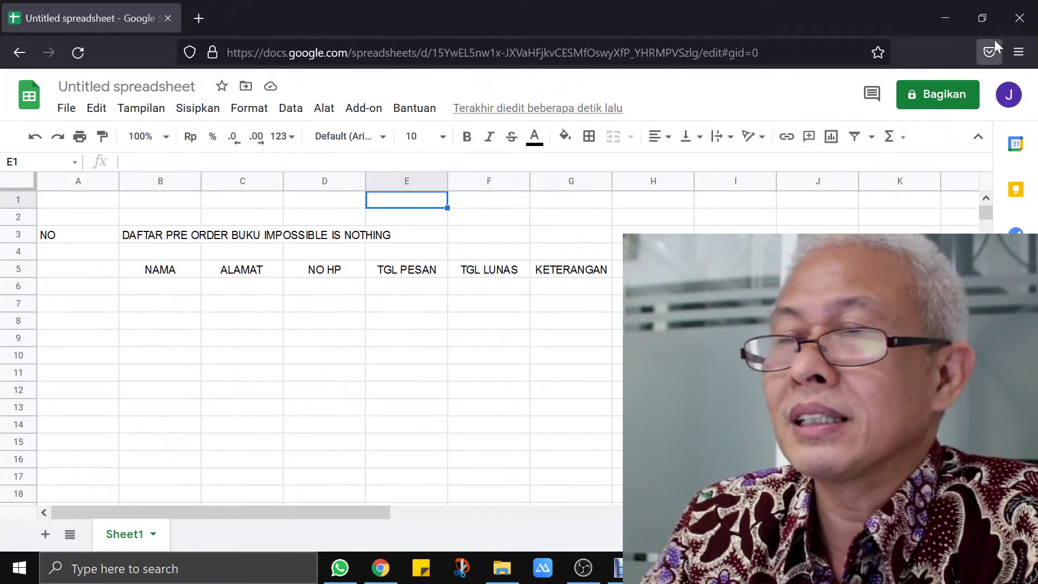
left_click(990, 17)
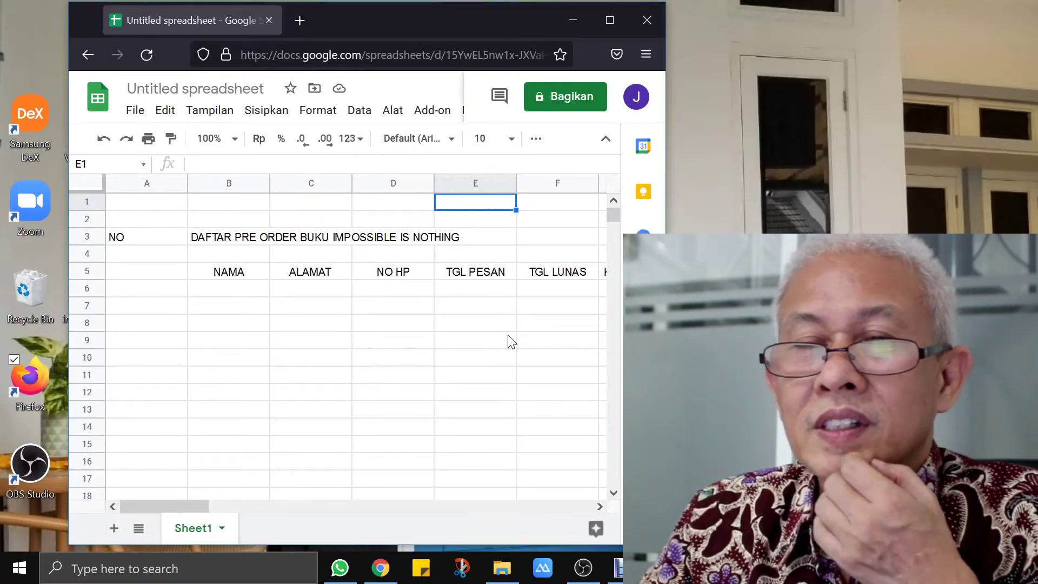
left_click(535, 142)
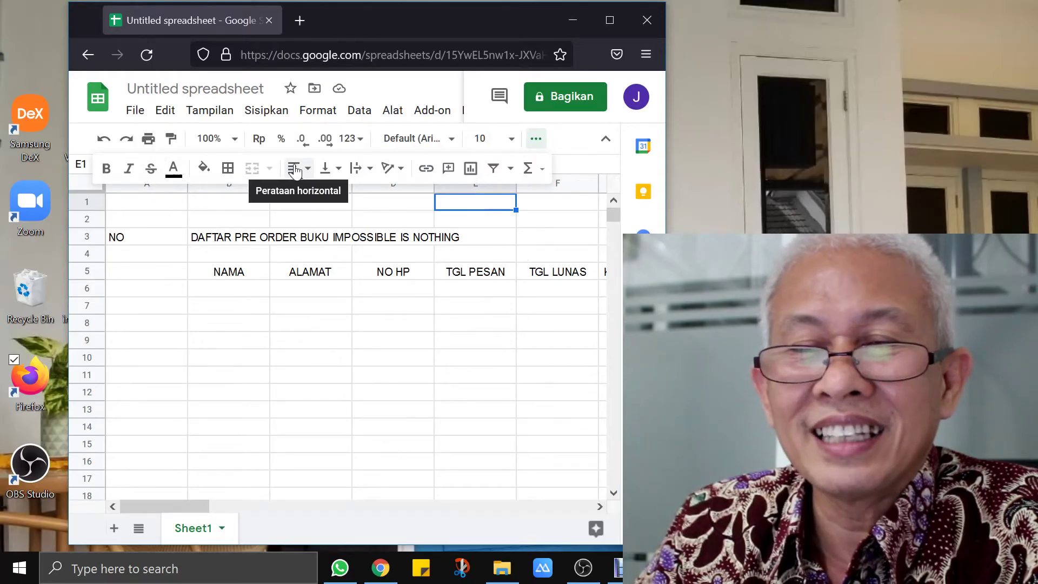
left_click(295, 170)
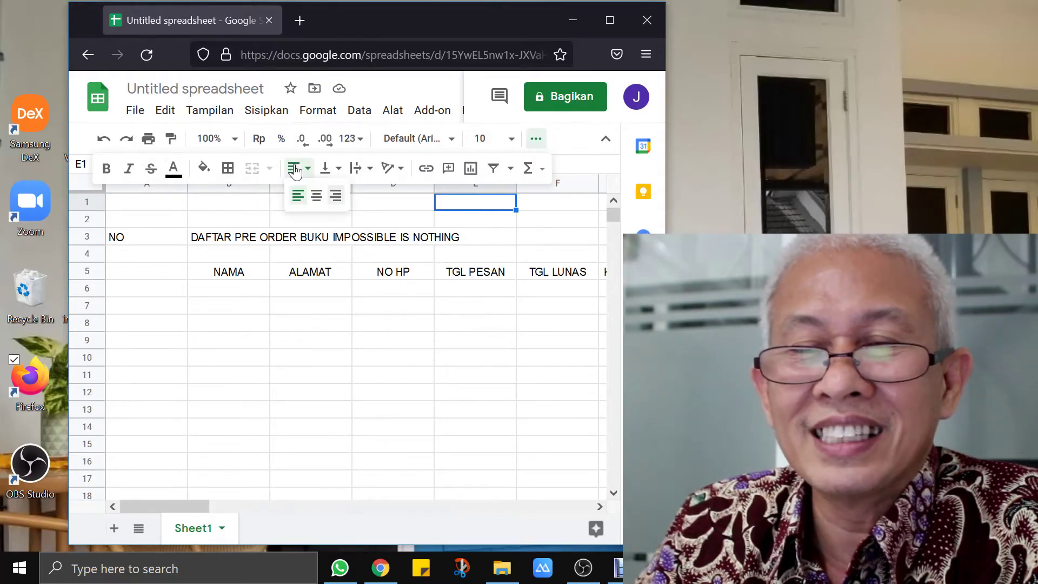
left_click(316, 195)
left_click(605, 139)
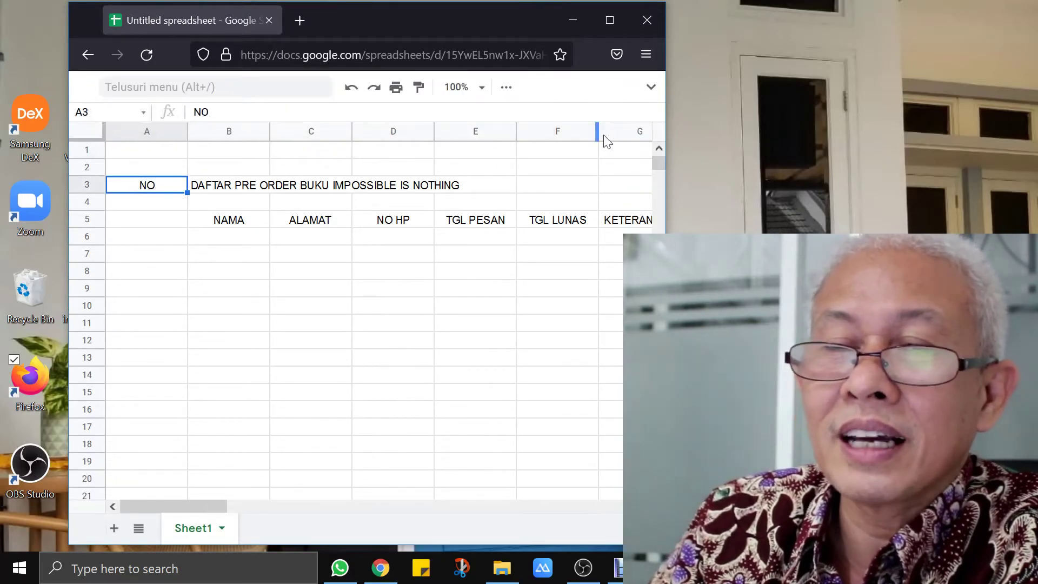
left_click(652, 88)
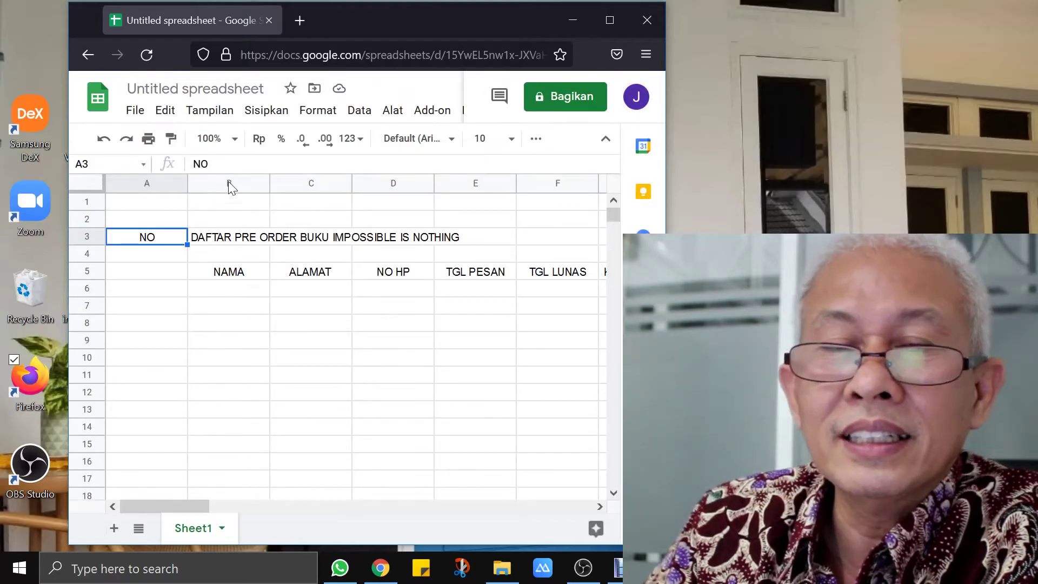
Narrow column A and move the NO label from A3 to header cell A5.
left_click_drag(185, 187, 140, 186)
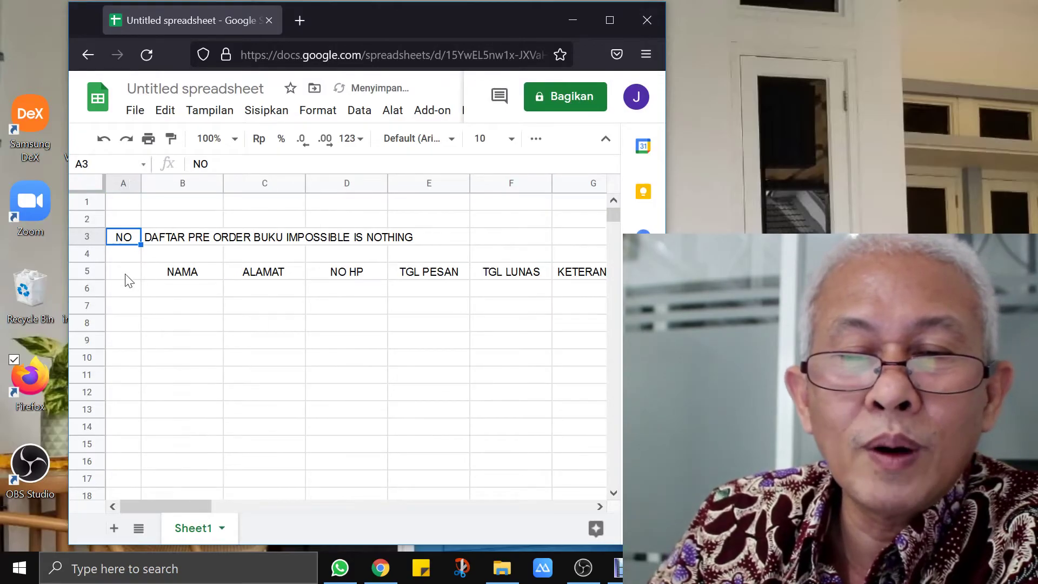
left_click(193, 241)
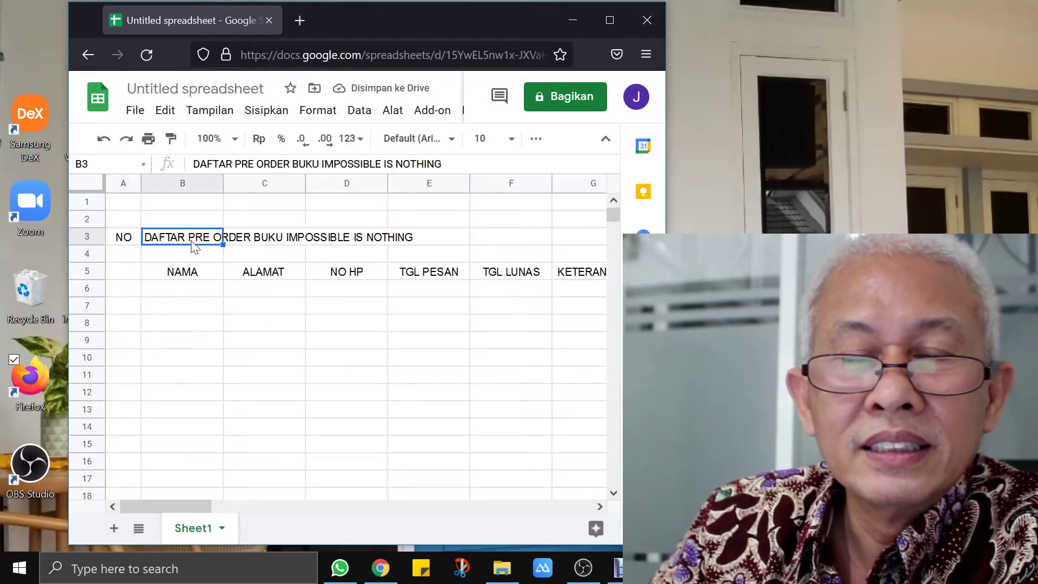
left_click(132, 243)
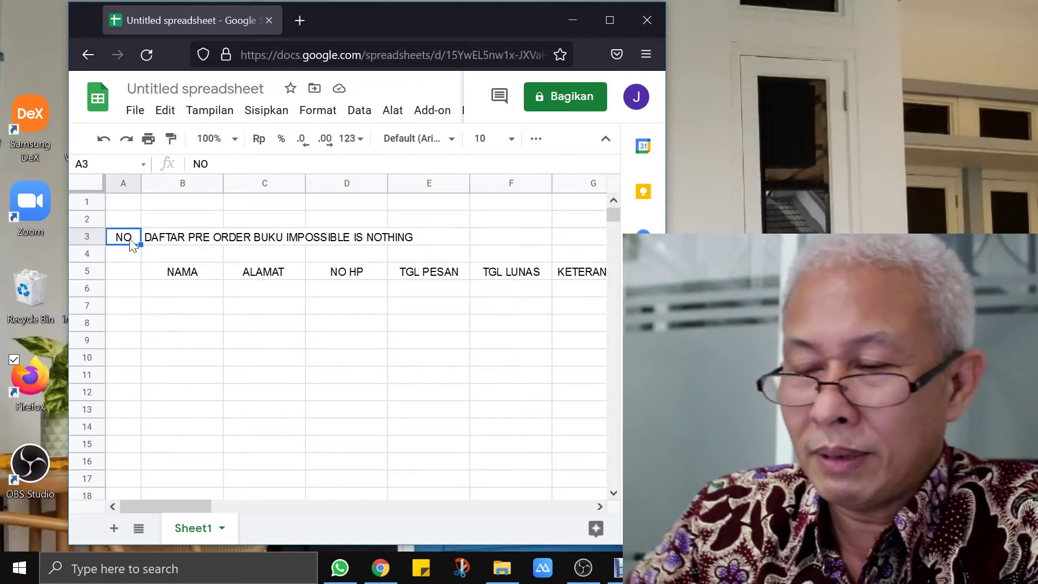
key("Delete")
left_click(124, 278)
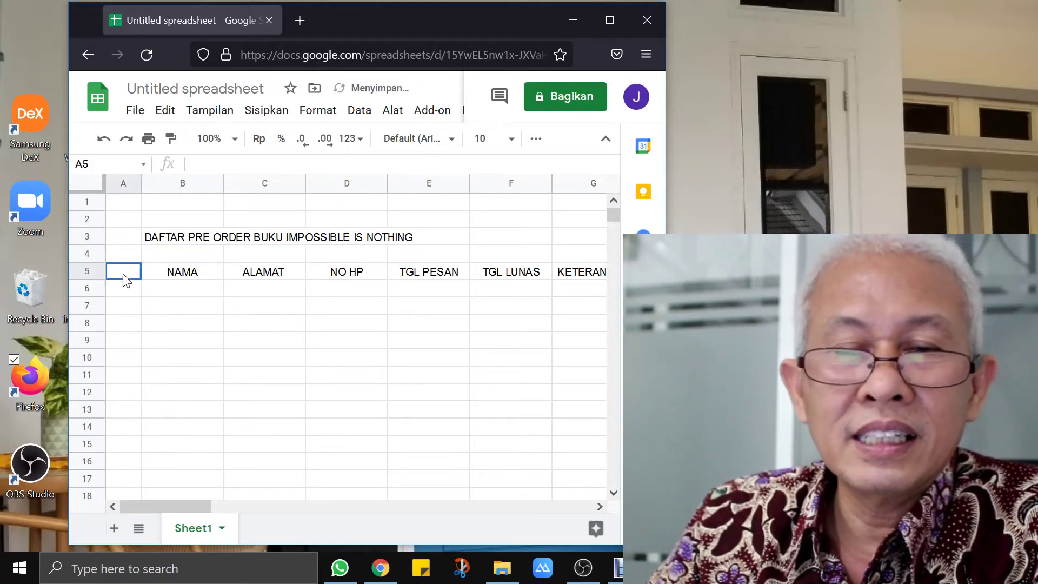
type("NO")
key("Return")
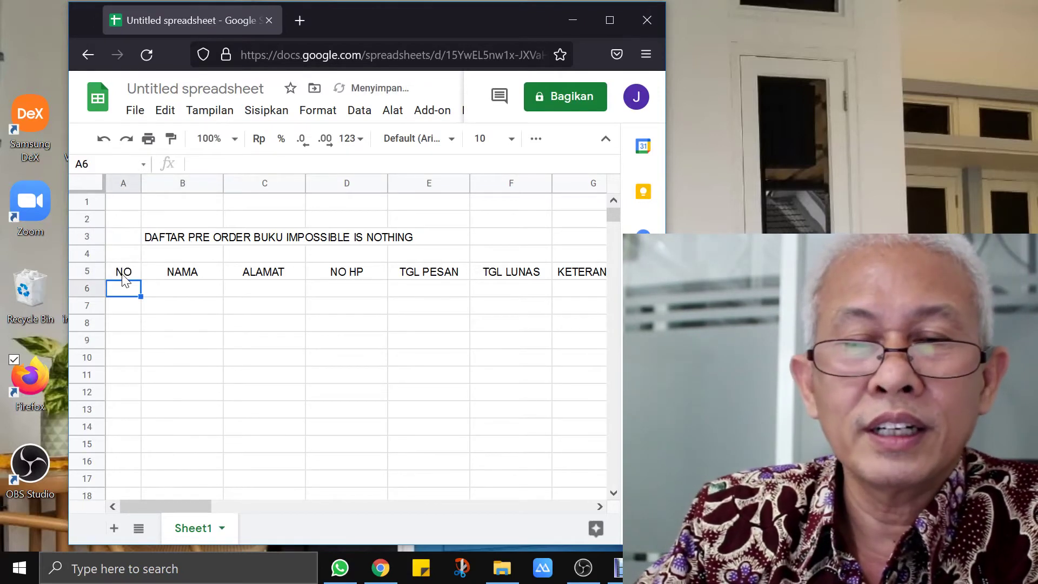
Shrink row 6 to a thin strip beneath the header row.
left_click(126, 309)
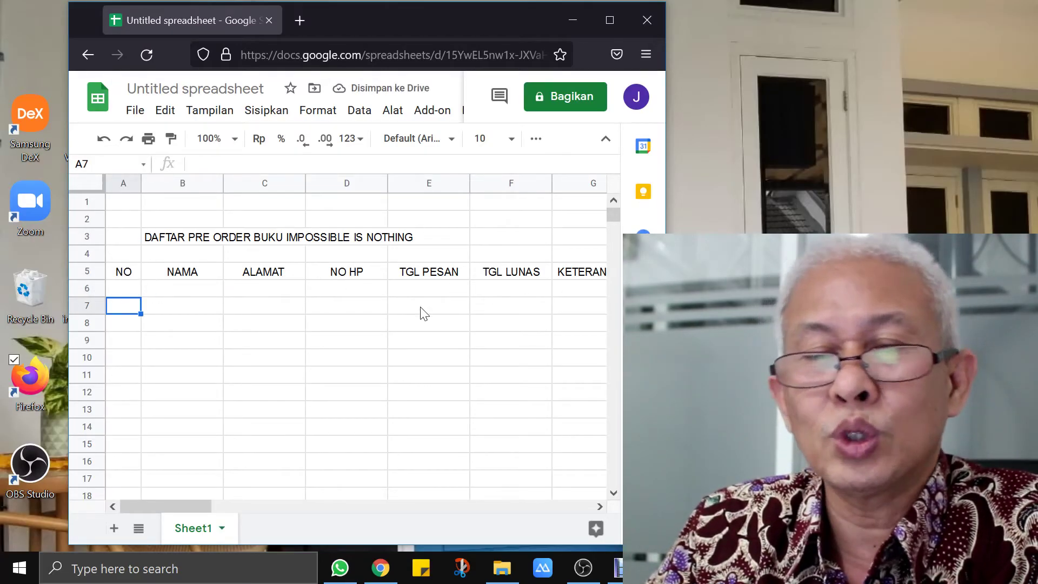
left_click(129, 273)
left_click(124, 291)
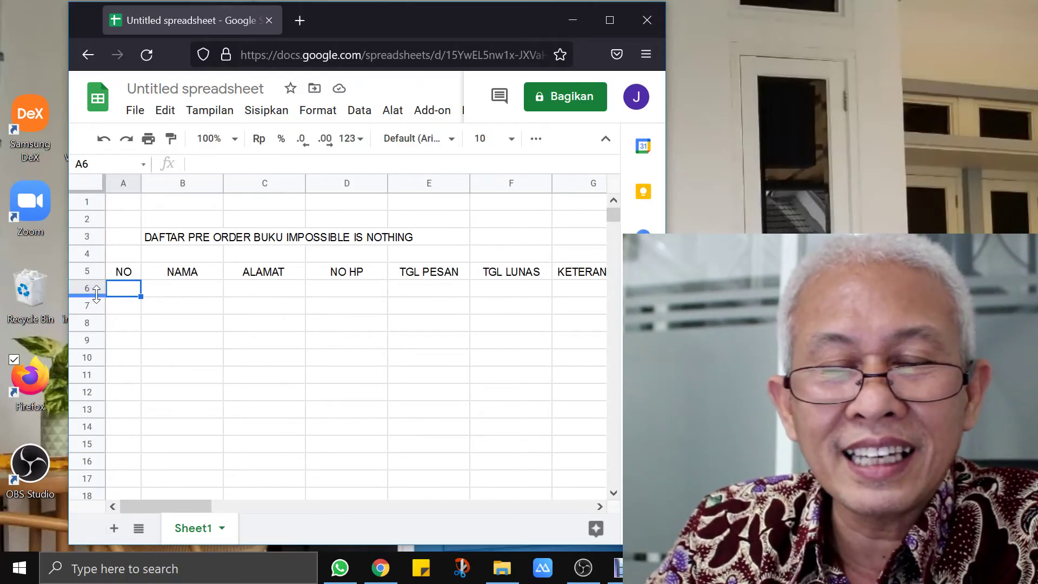
left_click(96, 287)
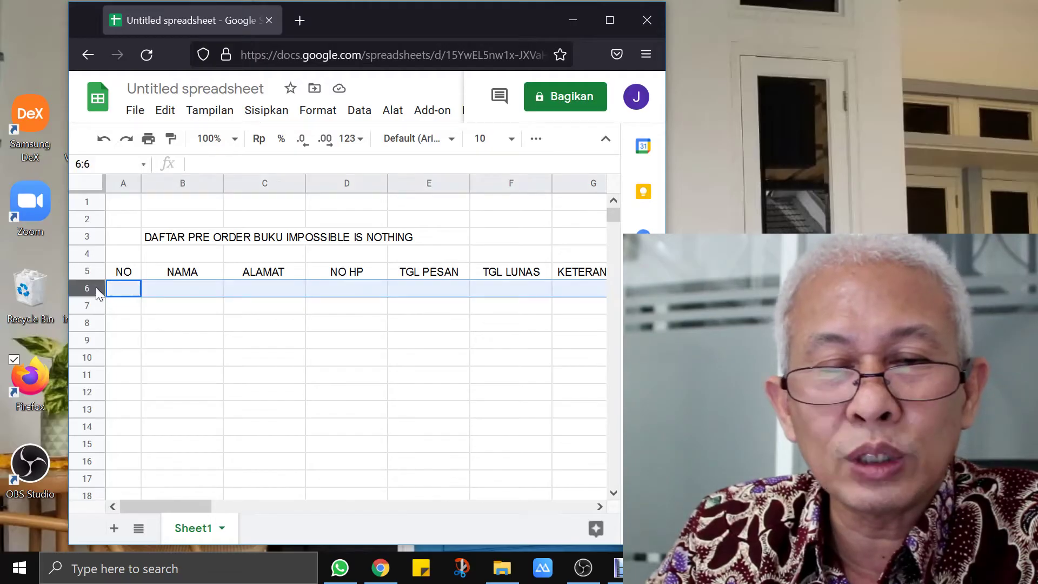
left_click(165, 293)
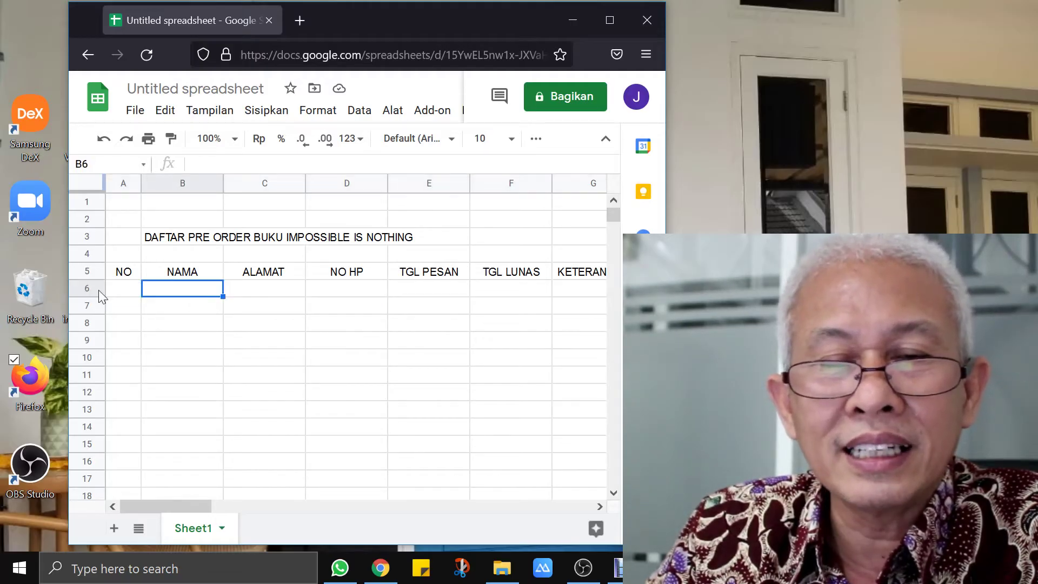
left_click(86, 288)
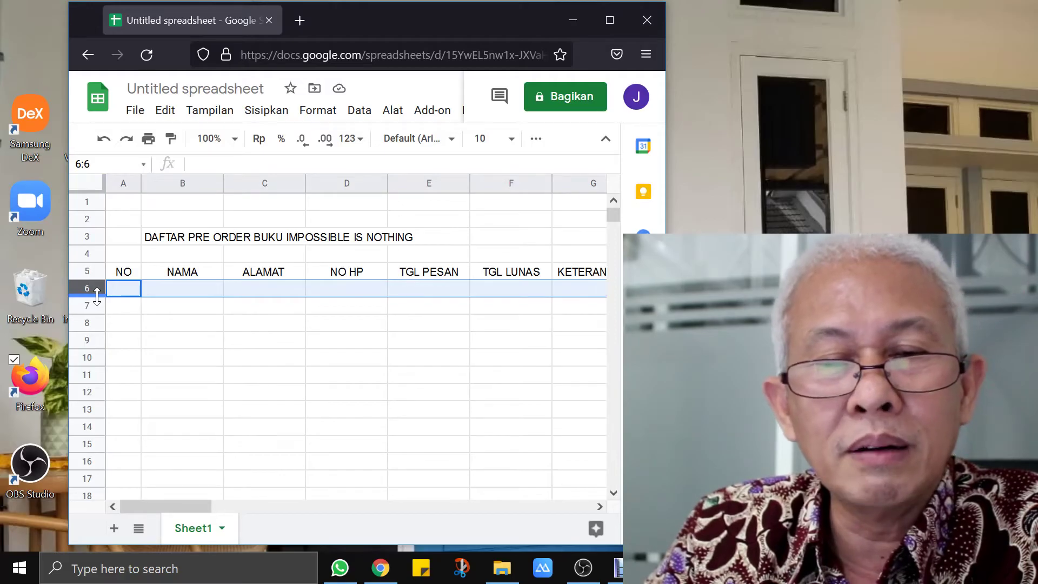
left_click_drag(97, 296, 91, 282)
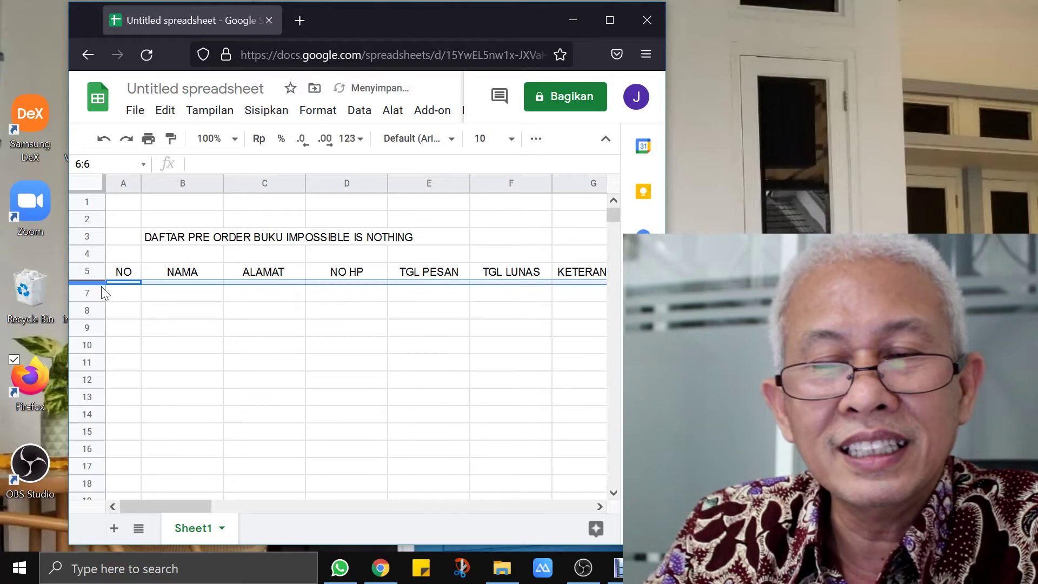
left_click(169, 311)
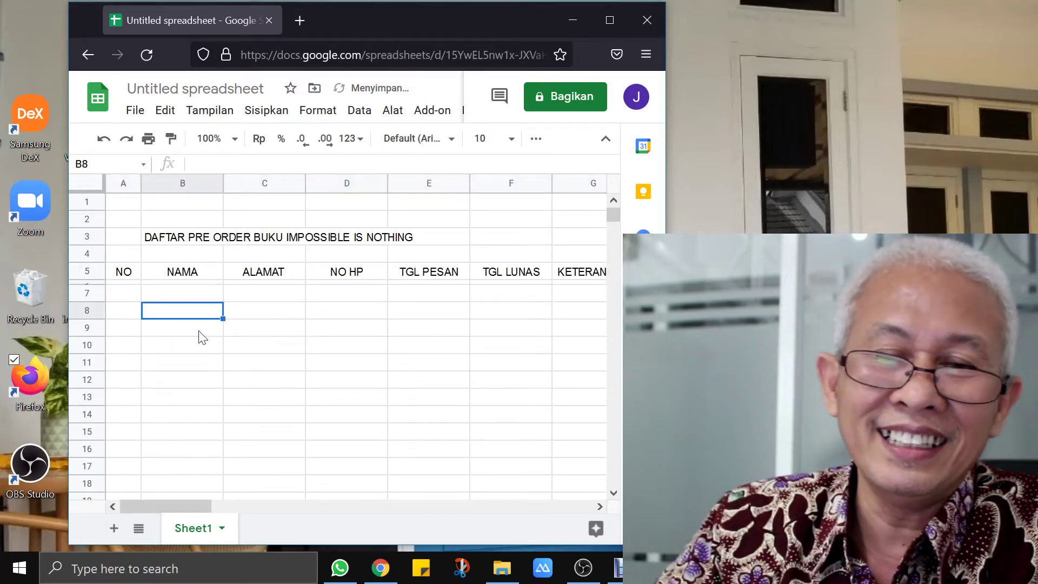
Number the first order 1 in A7 and enter the customer's name in B7.
left_click(132, 296)
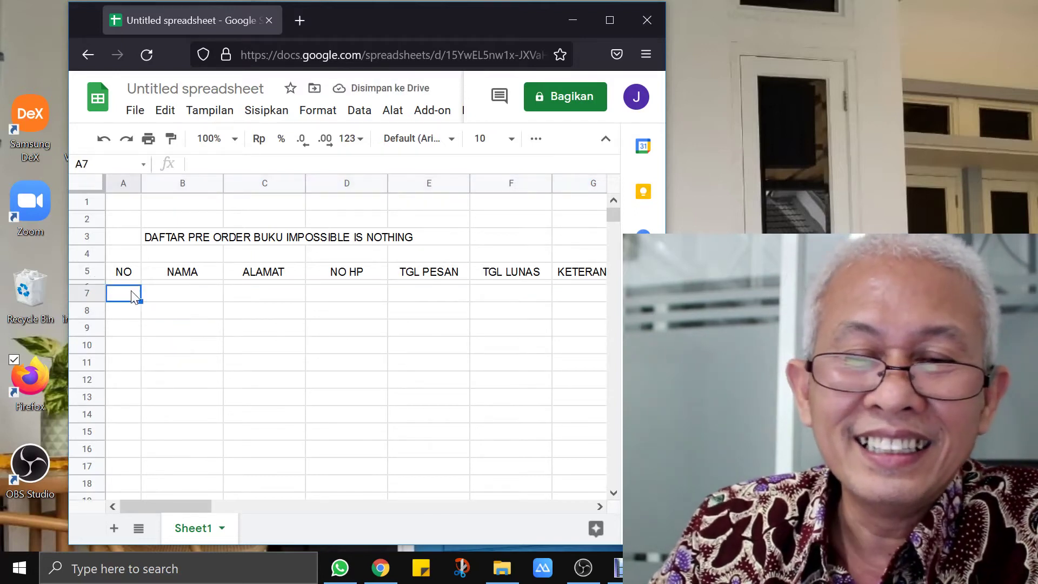
type("1")
key("Return")
key("Up")
key("Right")
type("Syamsiyah")
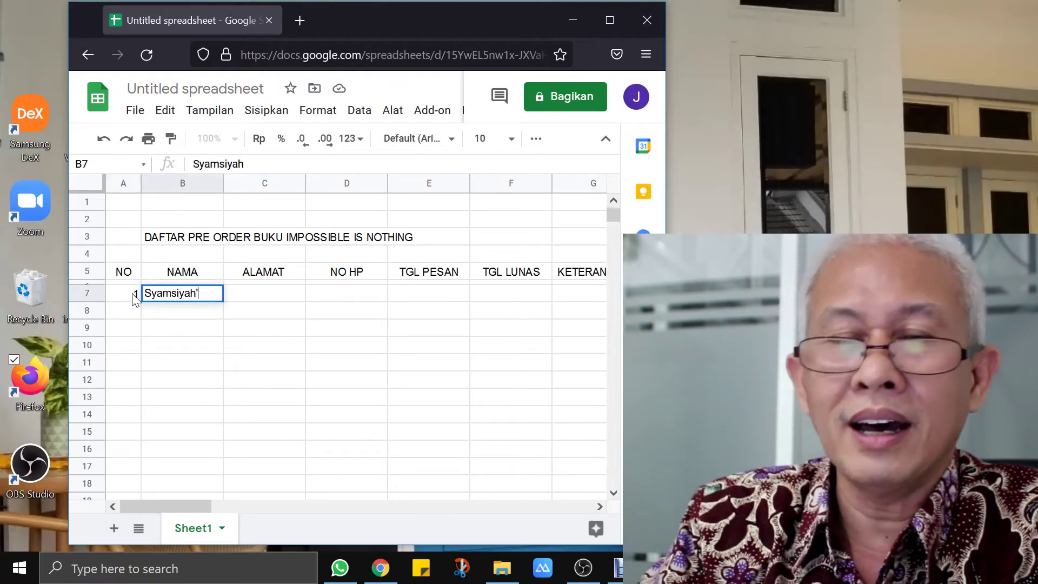
key("Tab")
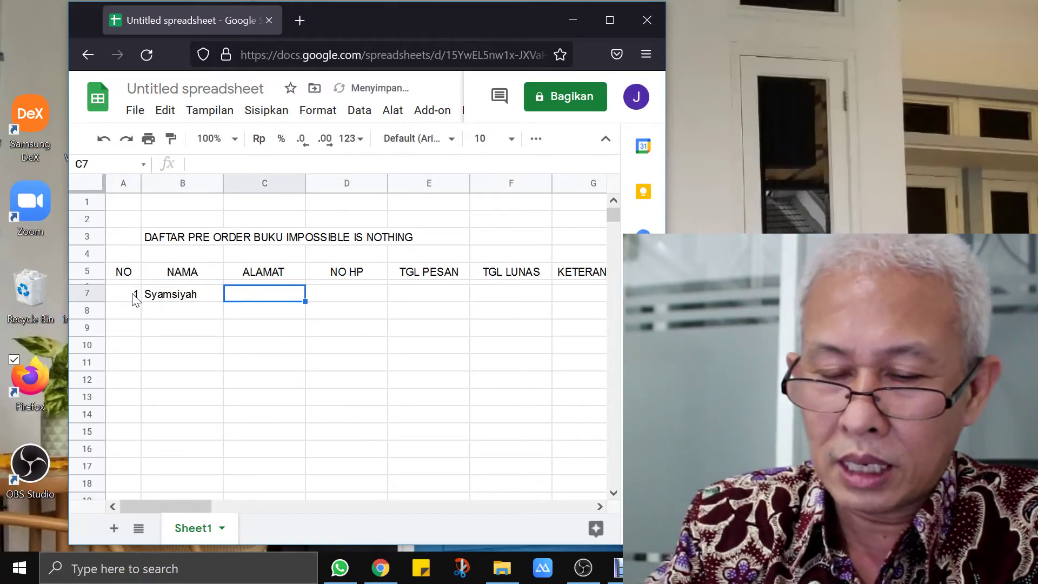
Enter the customer's address in C7 and phone number in D7, then correct the phone cell.
type("Singapore")
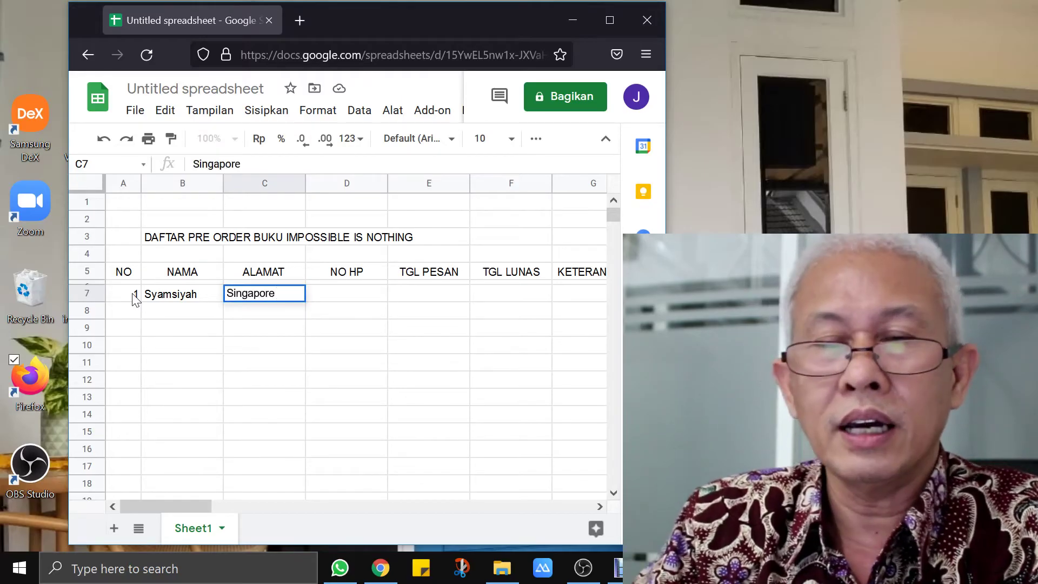
key("Tab")
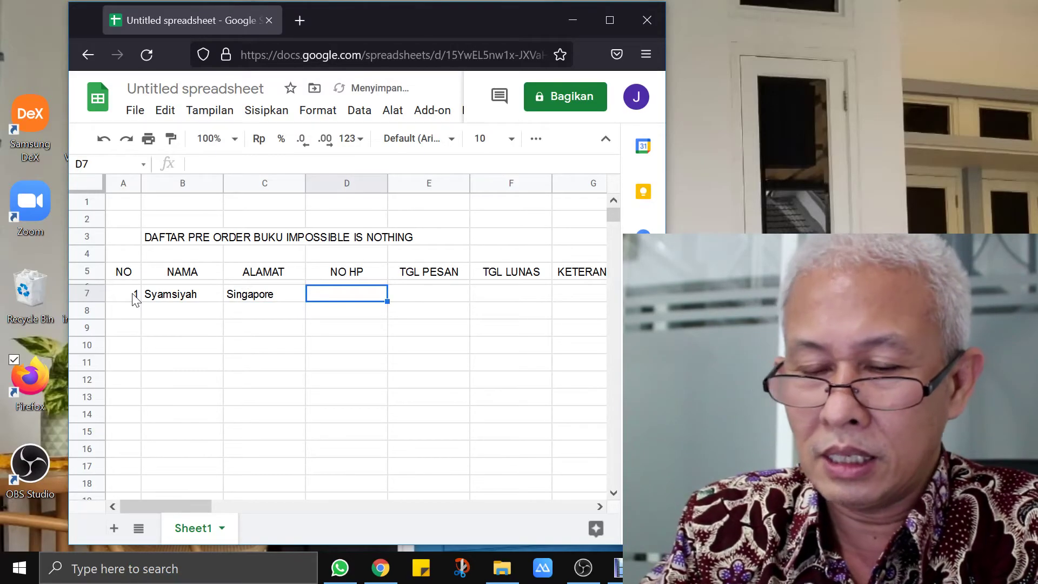
type("+")
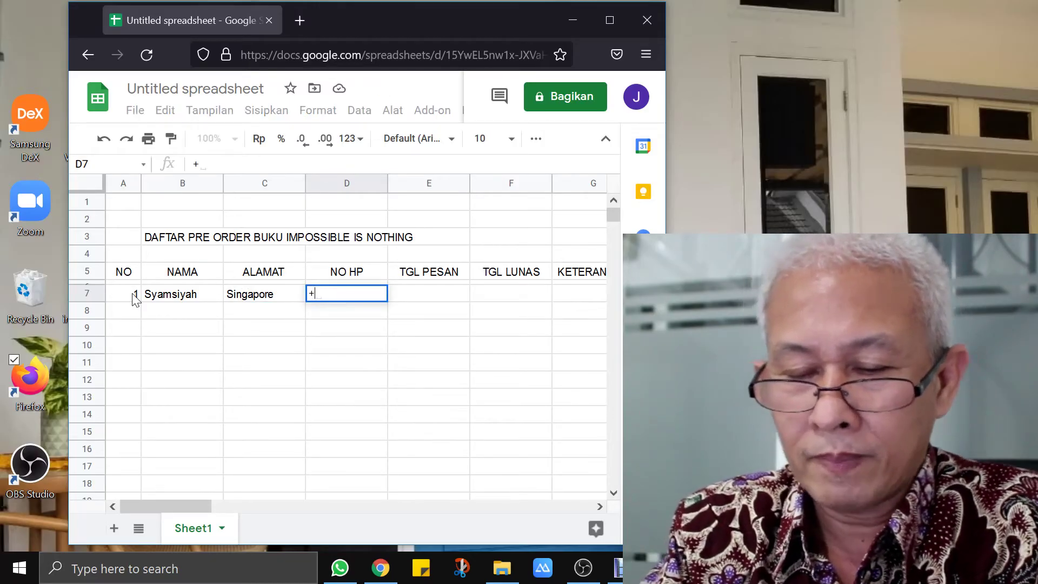
type("65")
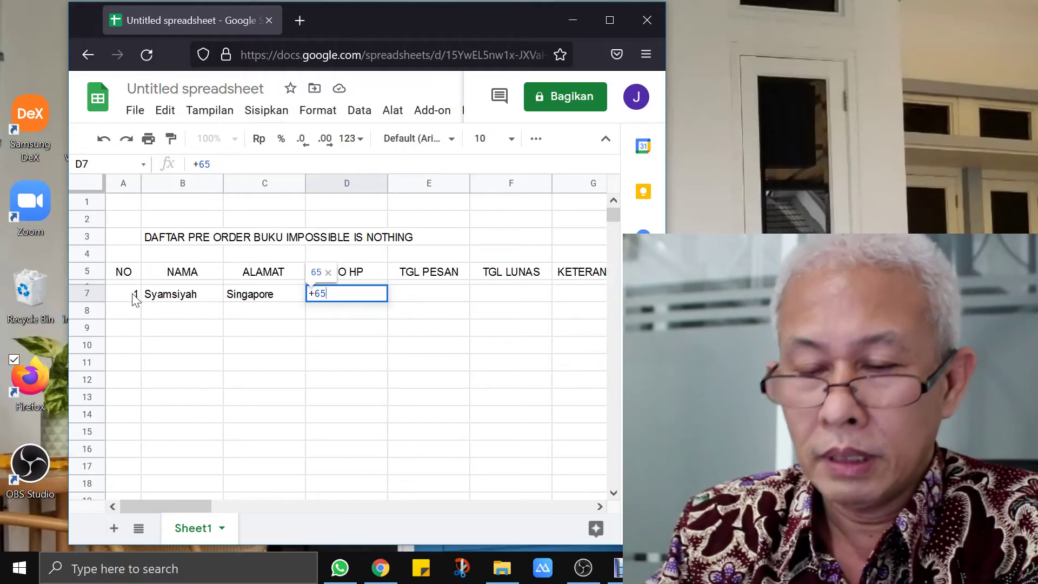
type("8833")
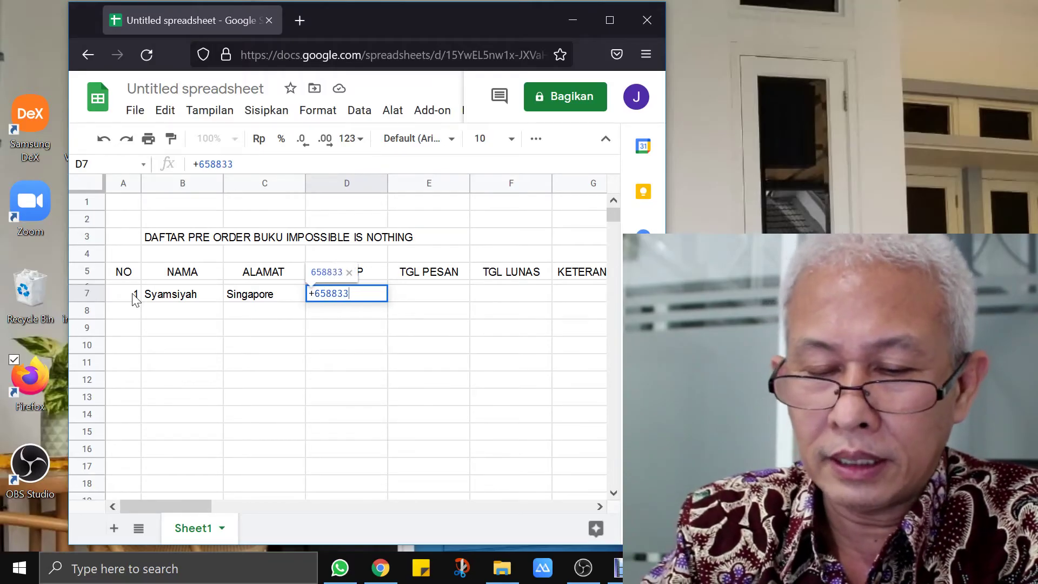
type("44556")
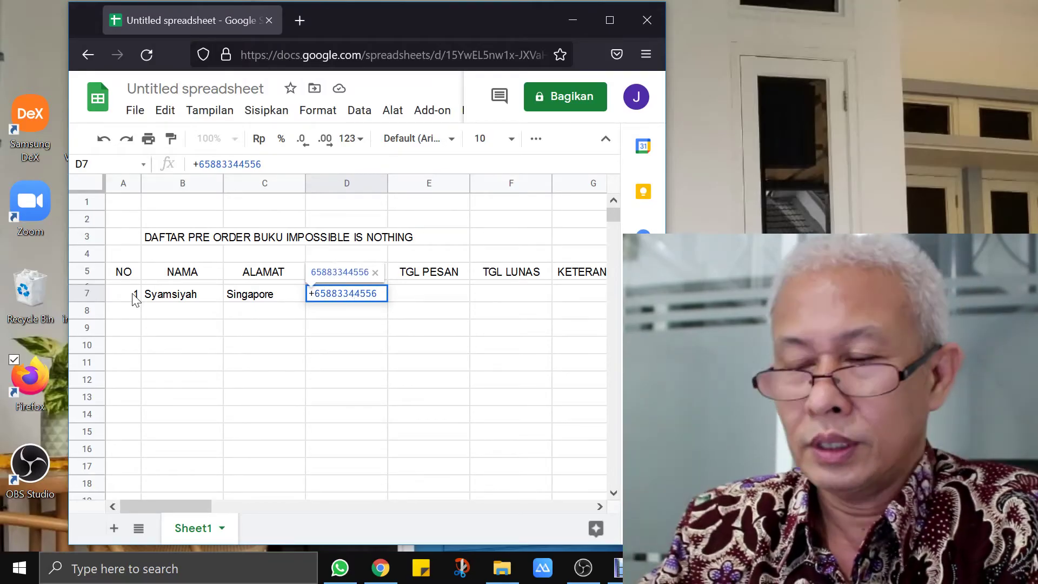
key("Return")
key("Up")
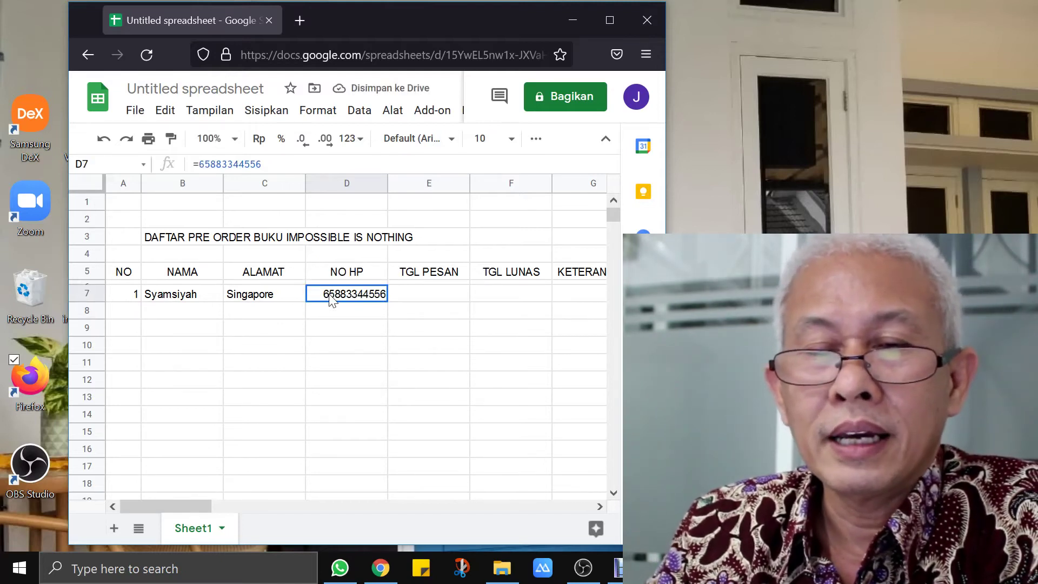
double_click(332, 297)
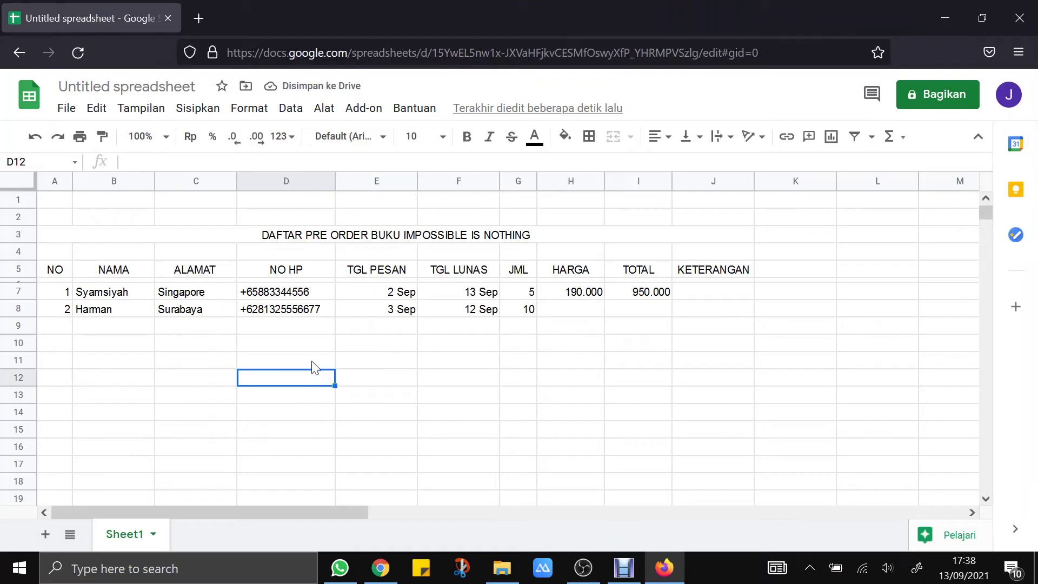
left_click(312, 361)
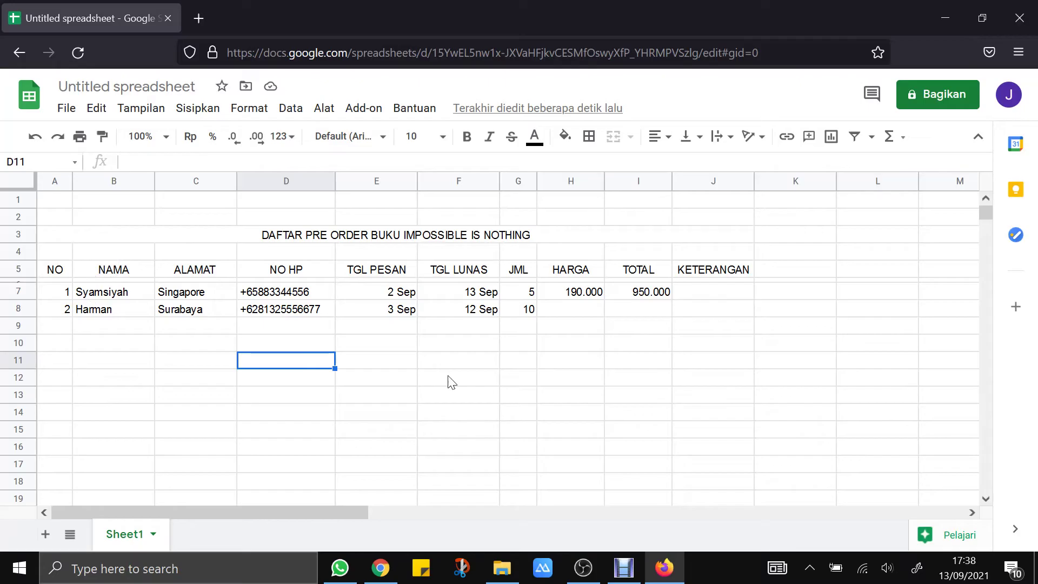
Select the entire sheet and set all text colour to dark blue.
left_click(476, 382)
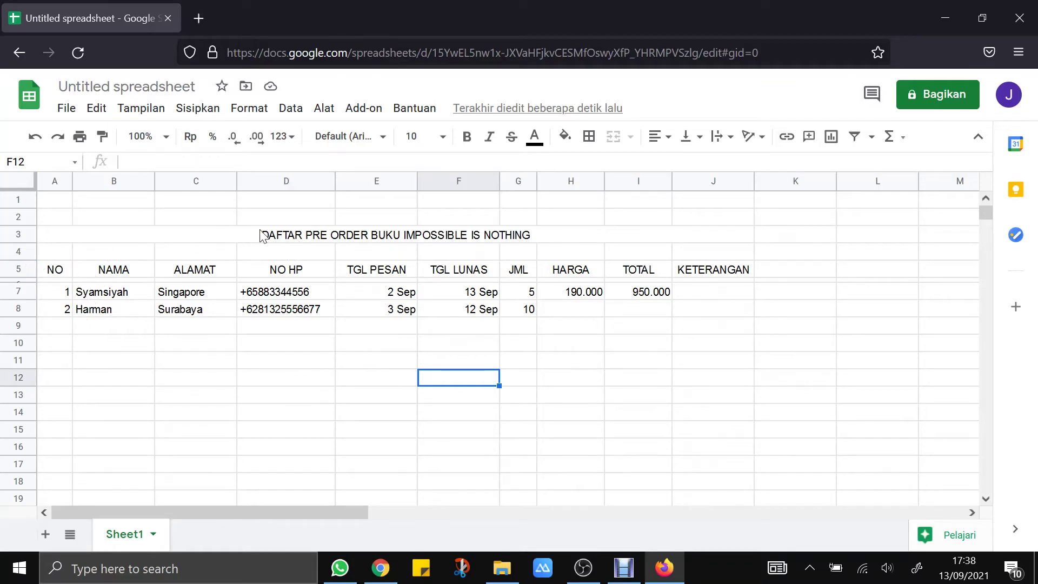
key("Up")
key("Up")
key("Up")
key("Left")
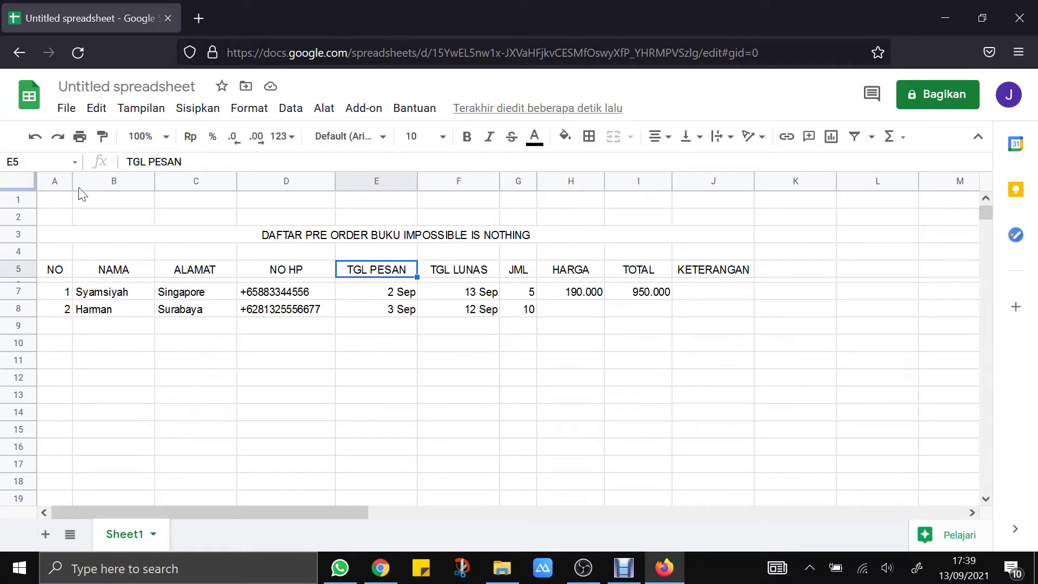
left_click(19, 180)
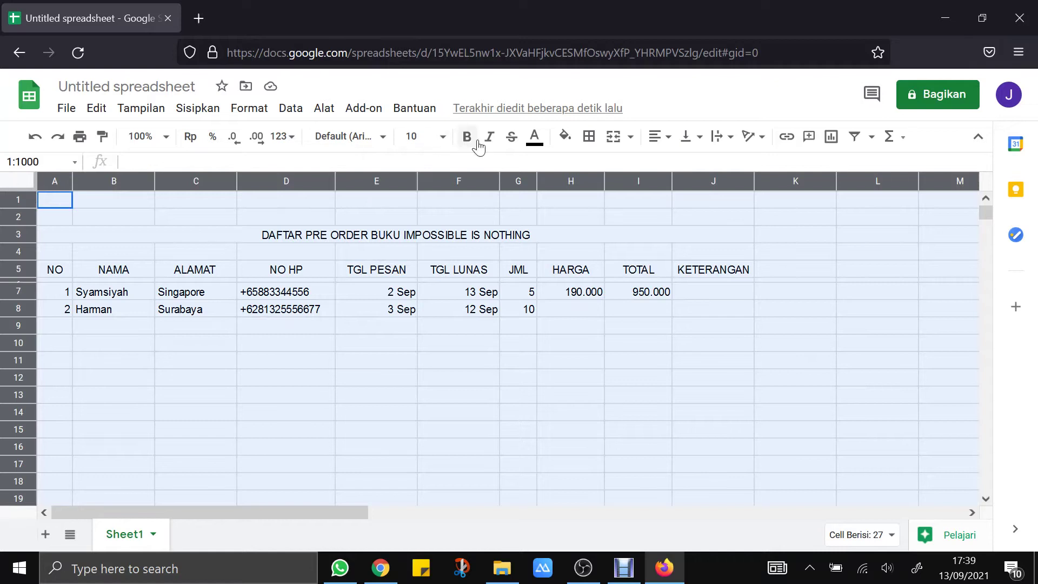
left_click(535, 140)
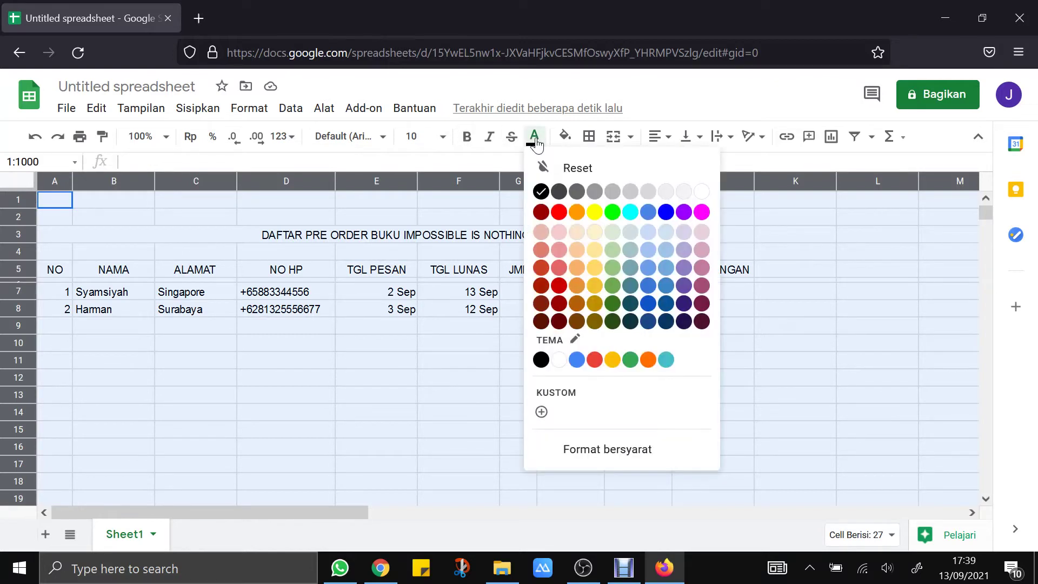
left_click(666, 323)
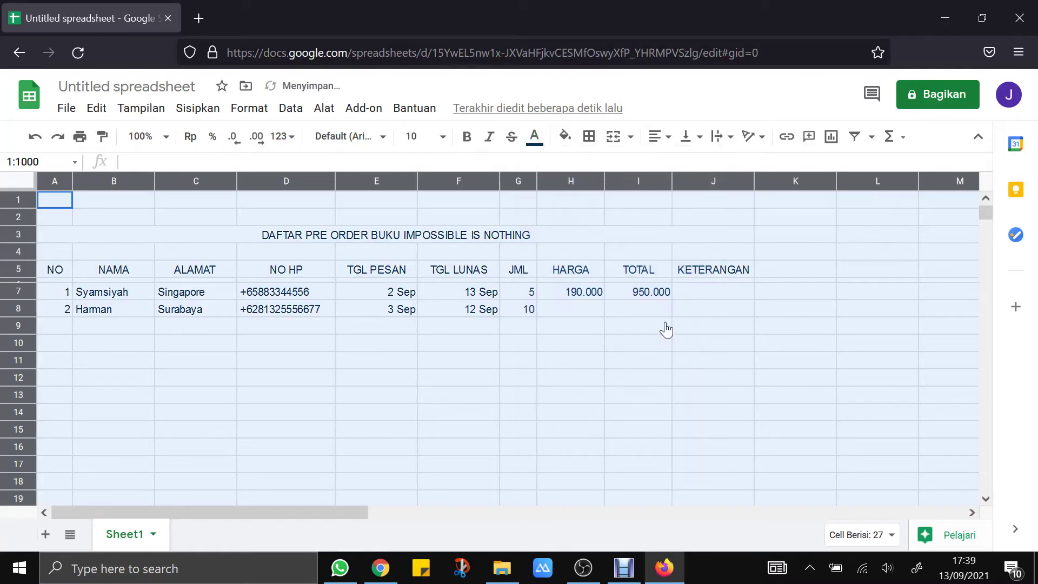
left_click(327, 362)
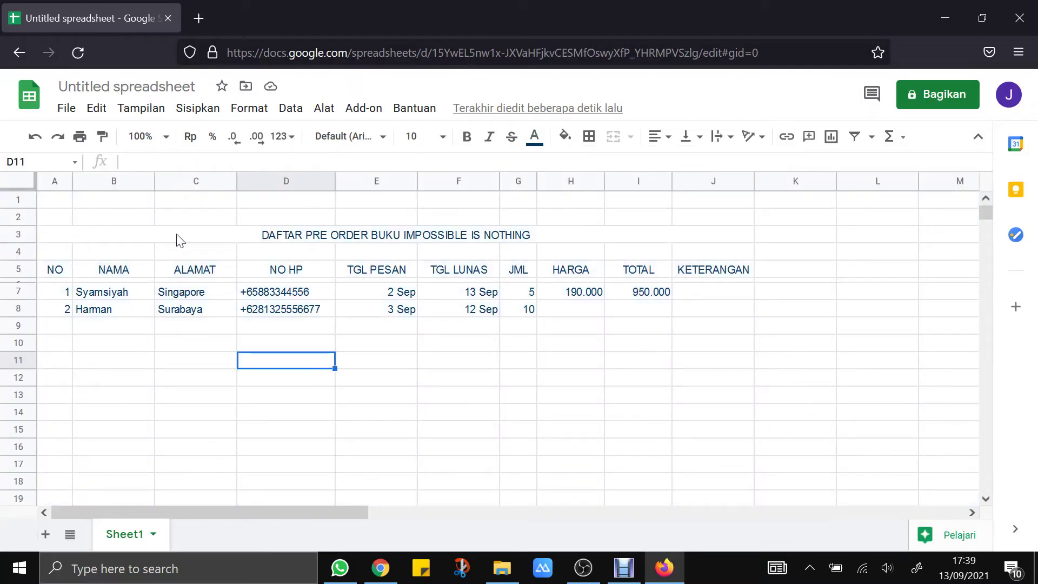
Make the merged title in row 3 bold with dark red text.
left_click(308, 240)
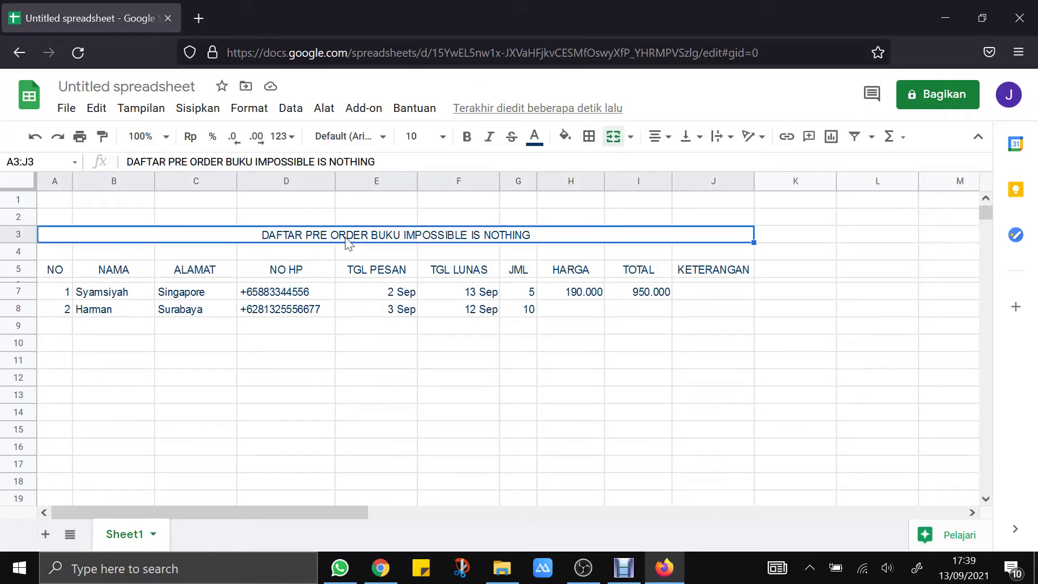
left_click(467, 139)
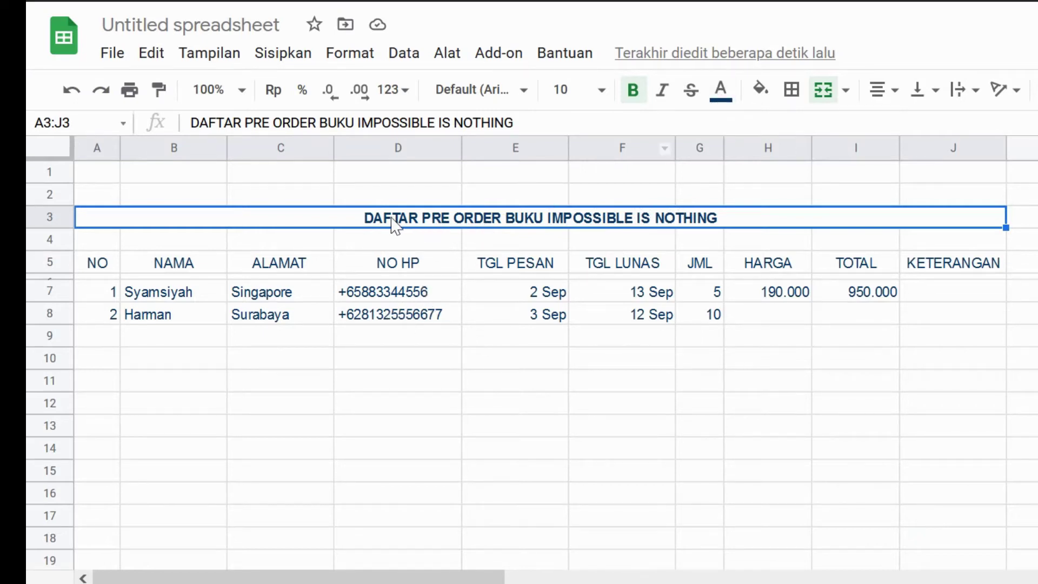
left_click(725, 103)
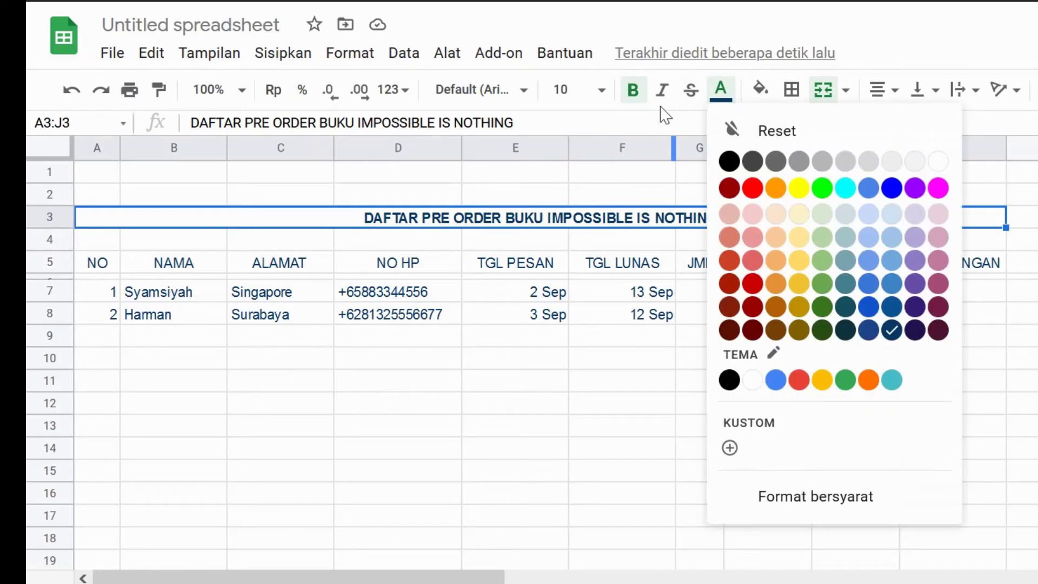
left_click(730, 189)
left_click(434, 339)
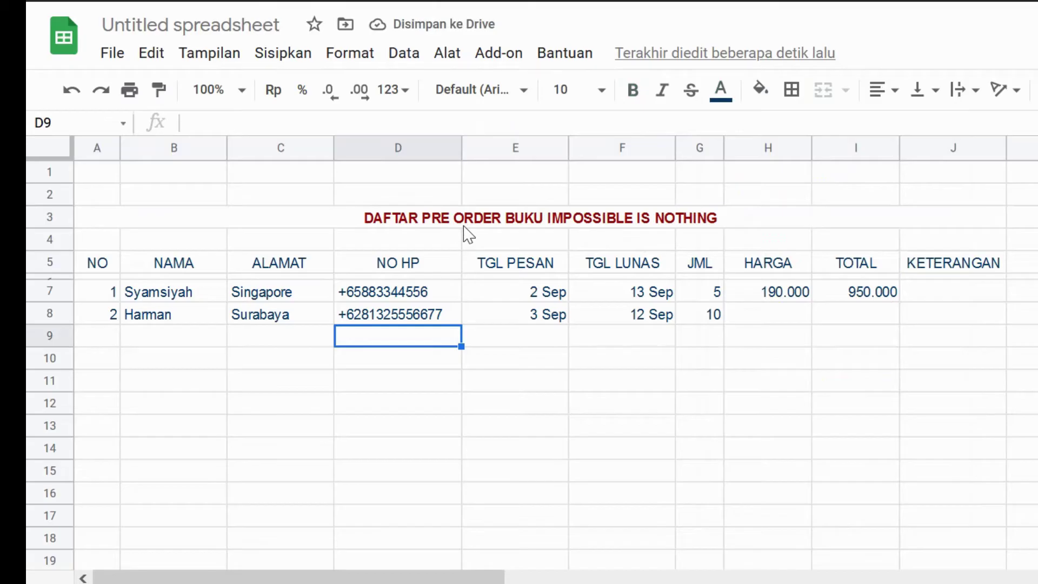
Give headers NO through KETERANGAN a dark red fill and bold white text.
left_click(99, 267)
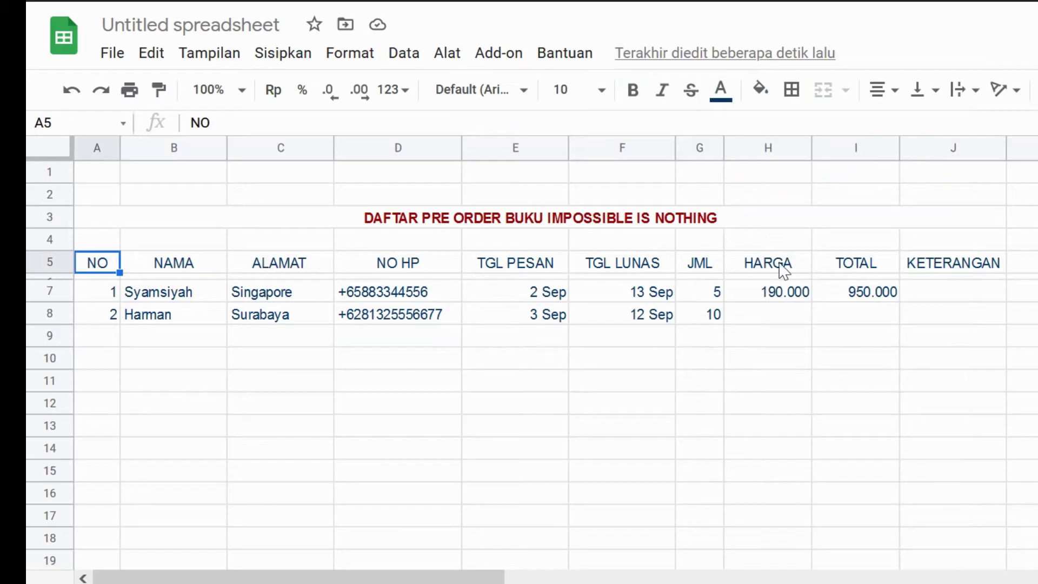
left_click(962, 267, "shift")
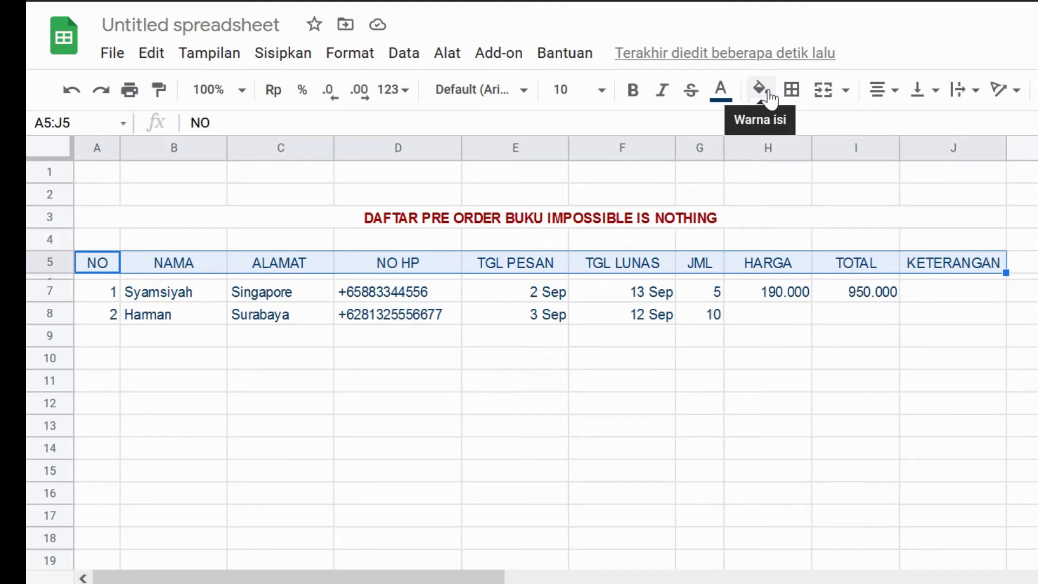
left_click(762, 91)
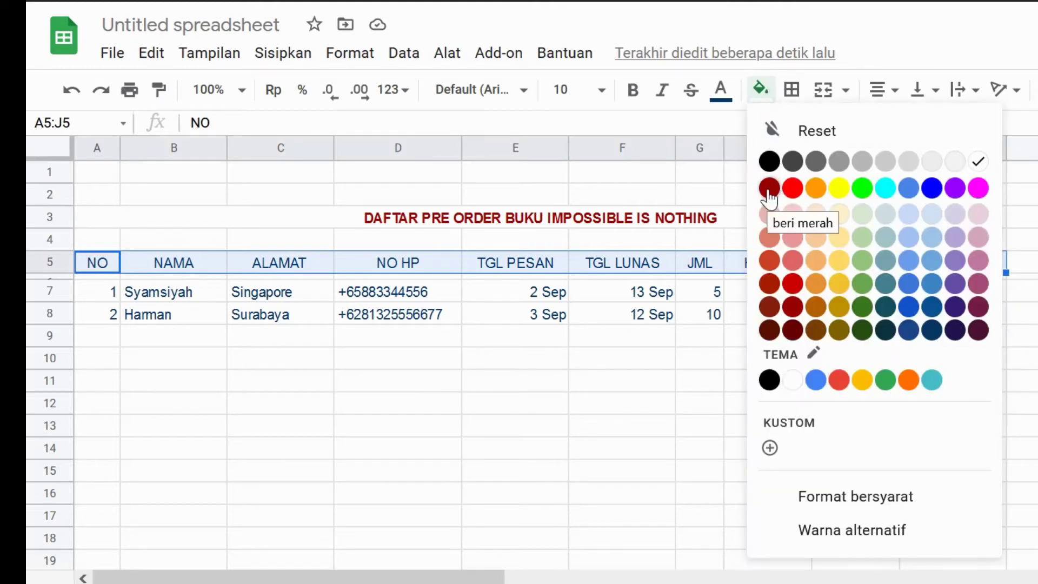
left_click(770, 188)
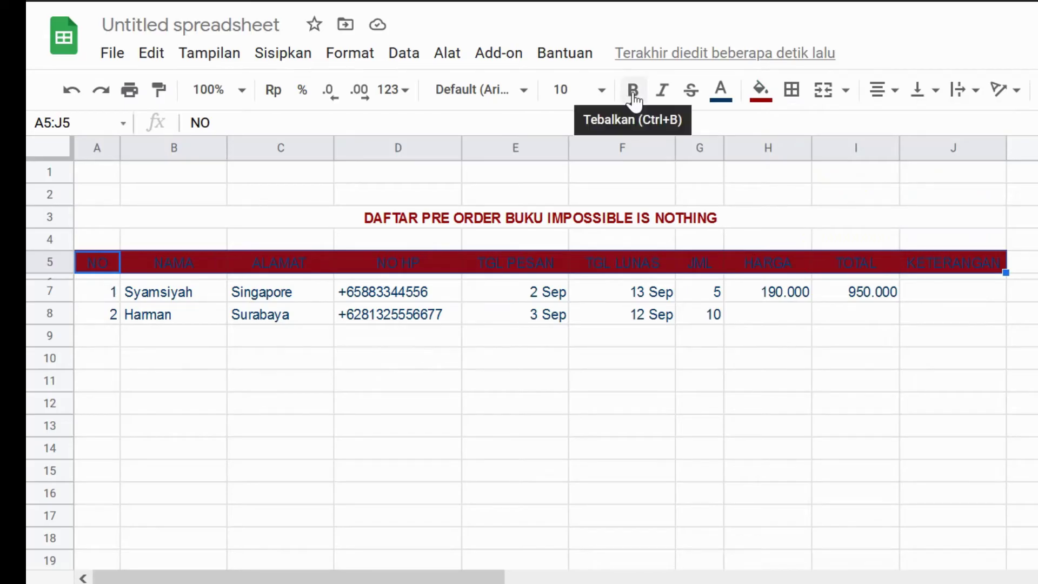
left_click(723, 92)
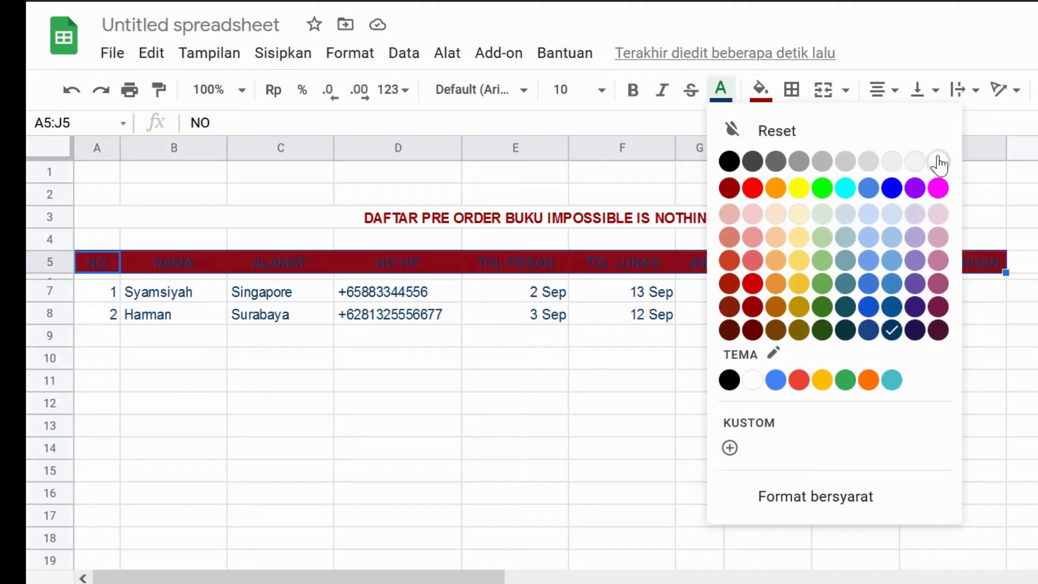
left_click(934, 157)
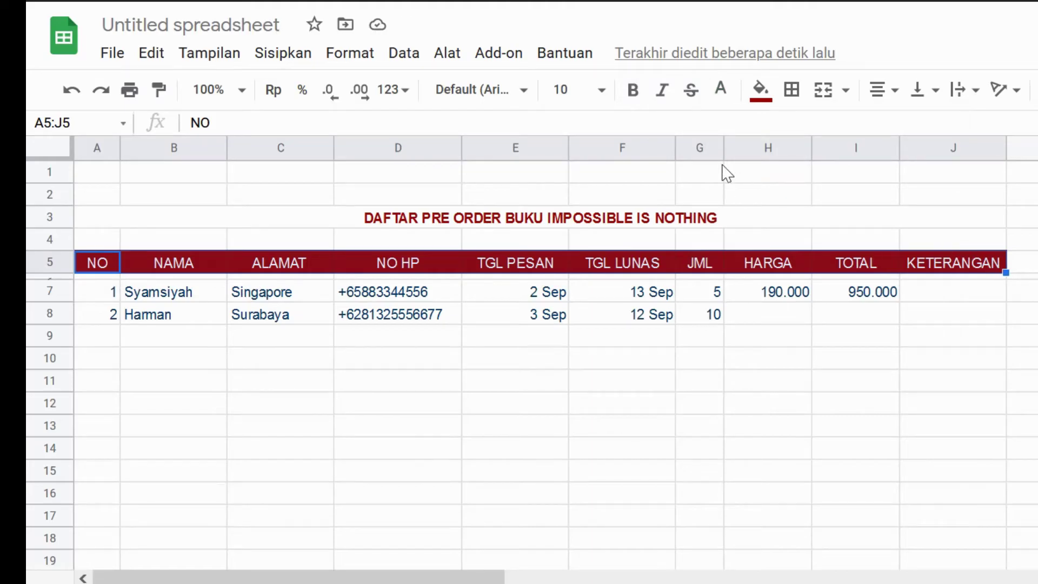
left_click(633, 93)
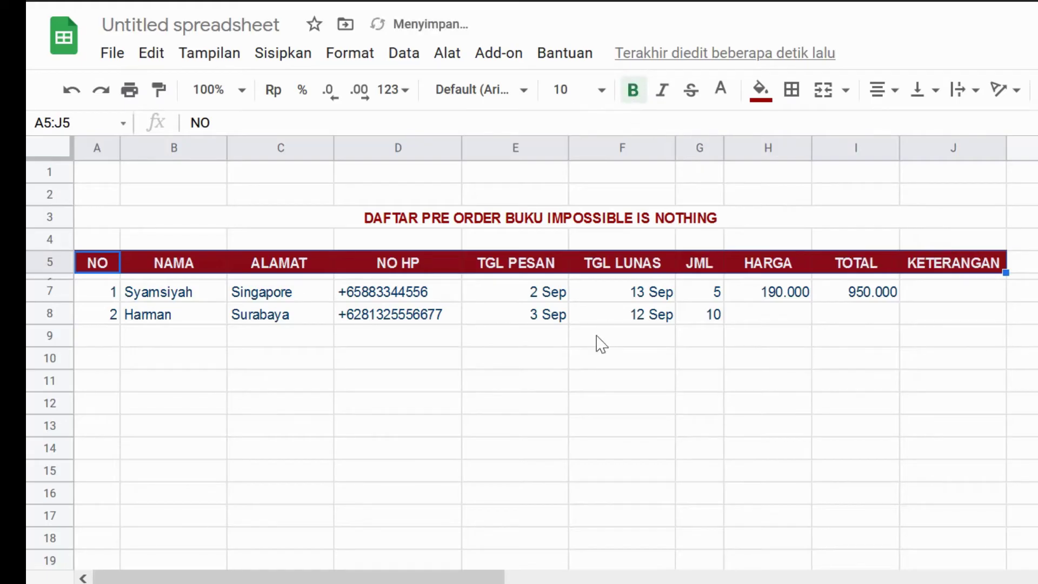
left_click(584, 361)
left_click(514, 378)
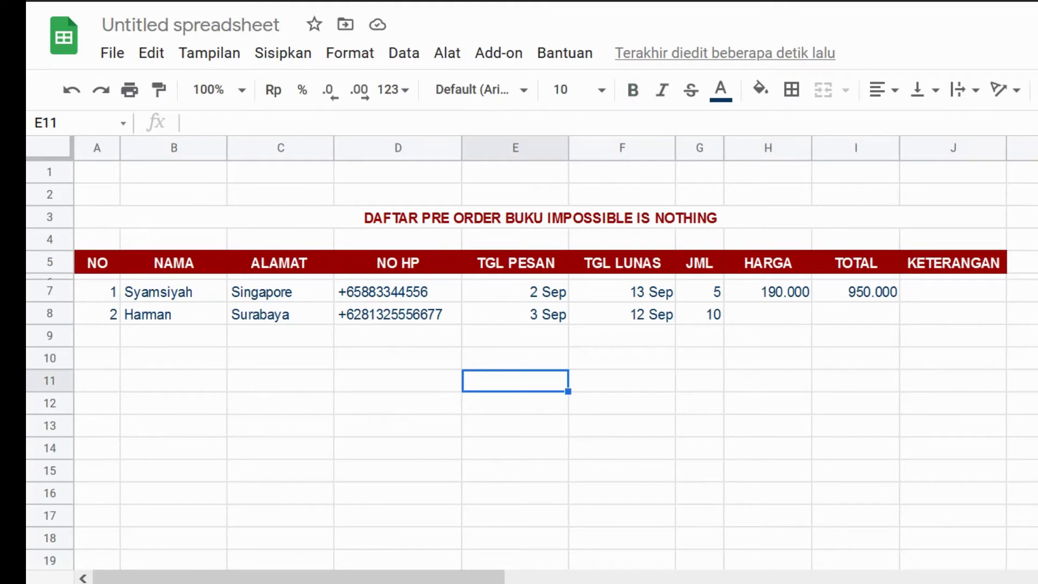
Deselect the table and turn off Garis Kisi (gridlines) in the Tampilan menu.
left_click(1022, 217)
left_click(1022, 195)
left_click(960, 179)
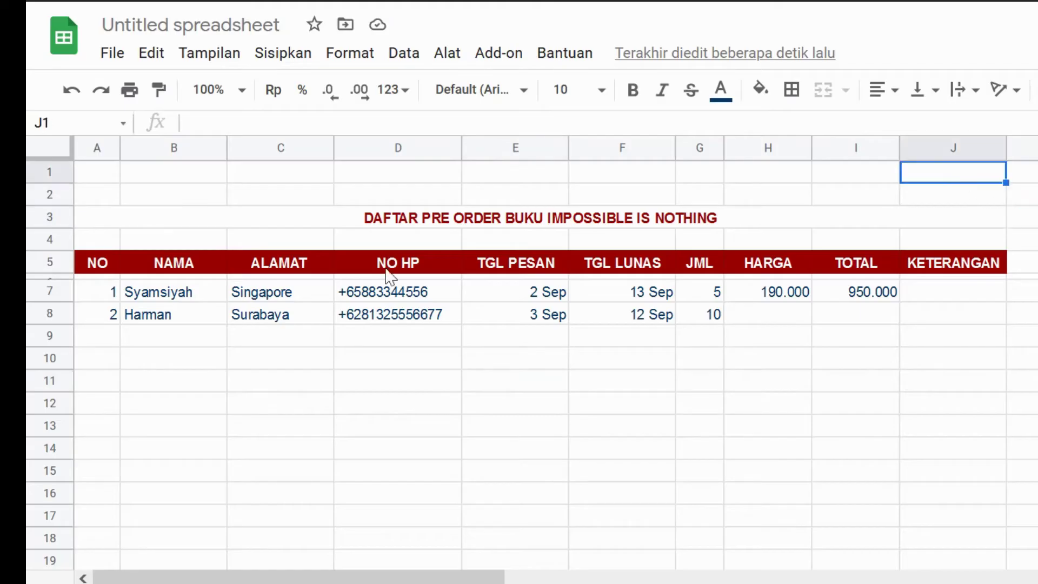
left_click(123, 182)
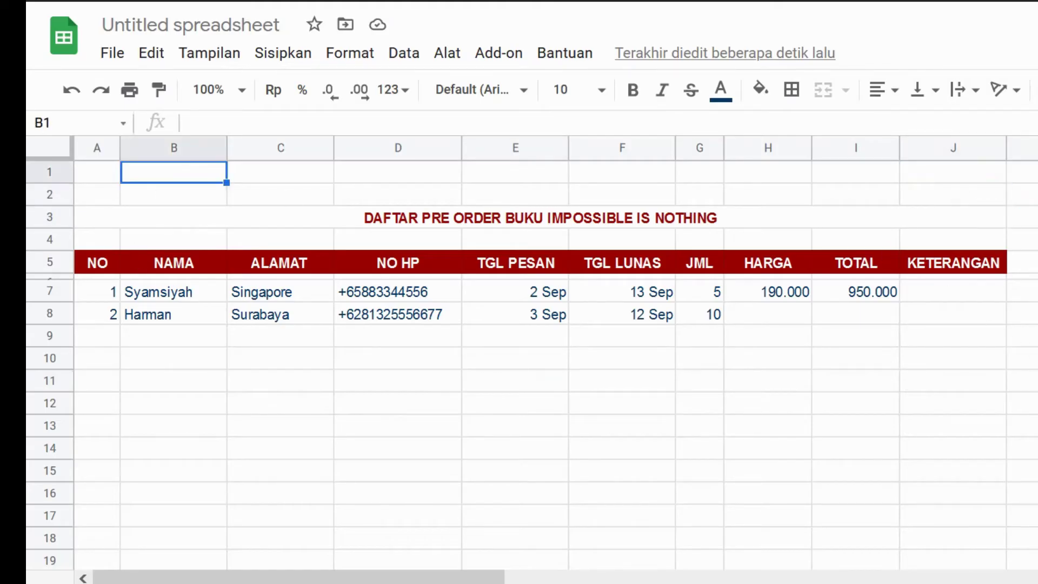
left_click(1022, 358)
left_click(1022, 403)
left_click(885, 472)
left_click(514, 475)
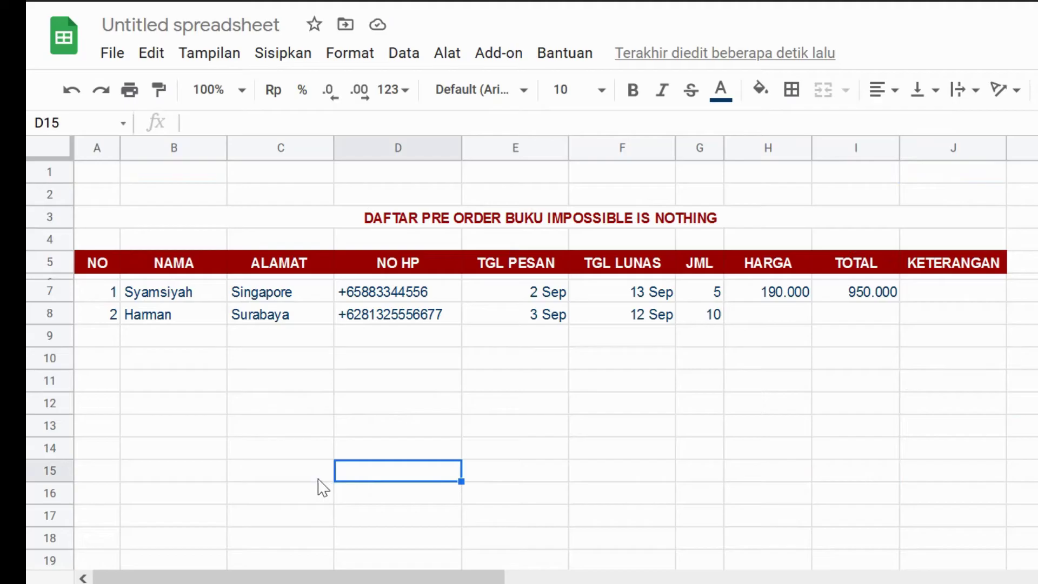
left_click(262, 471)
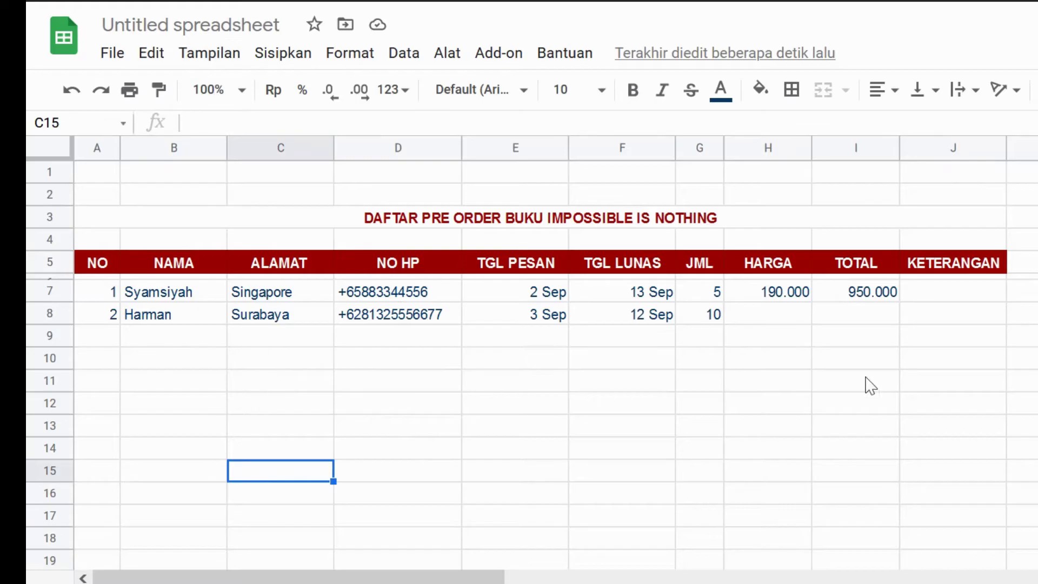
left_click(201, 54)
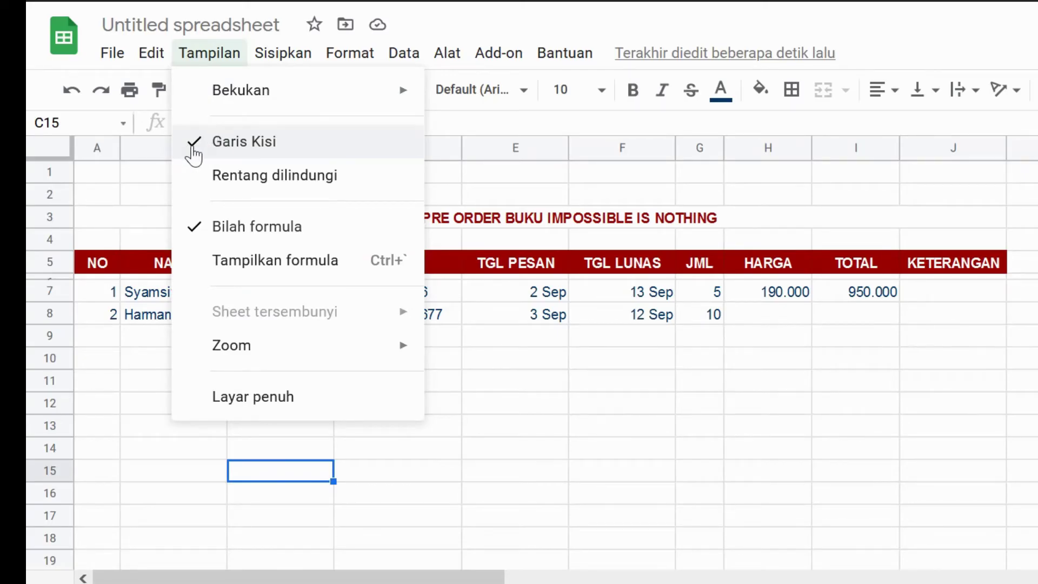
left_click(194, 150)
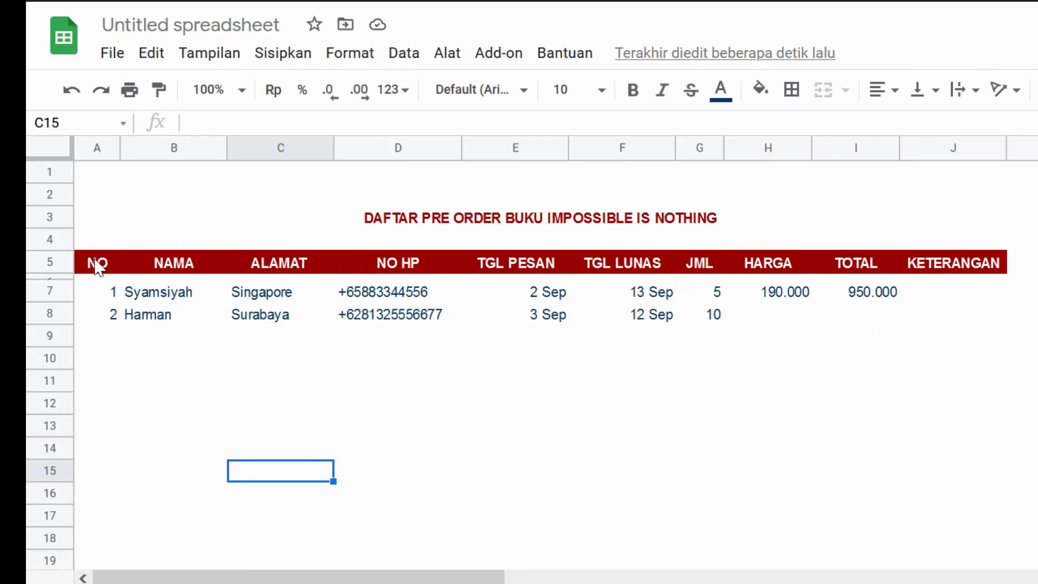
Apply light-blue borders to every cell of the table range A5:J17.
left_click(98, 267)
mouse_move(104, 266)
left_mouse_down()
mouse_move(547, 343)
mouse_move(890, 352)
mouse_move(1010, 525)
left_mouse_up()
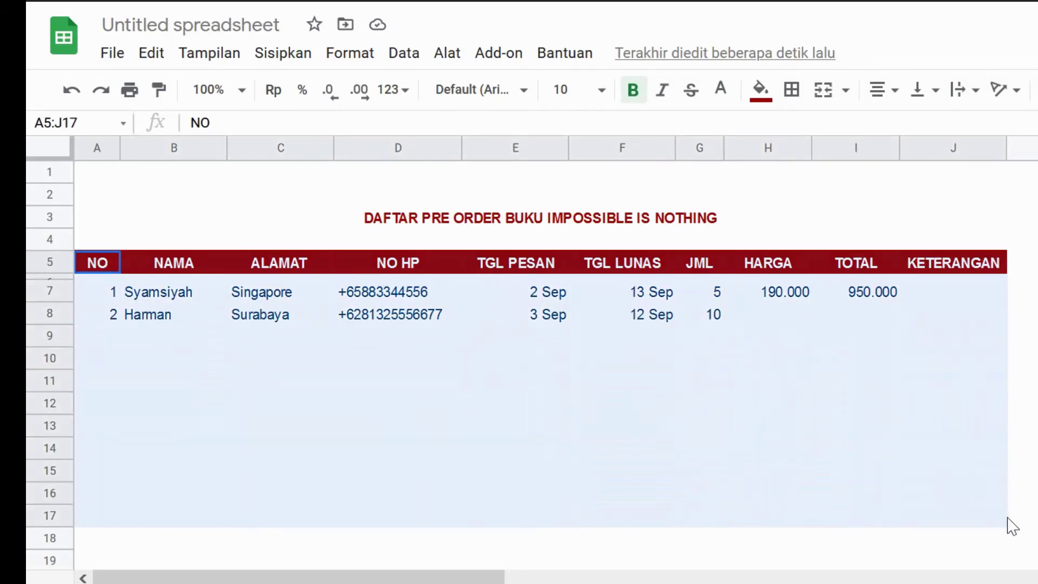
left_click_drag(1009, 526, 1009, 526)
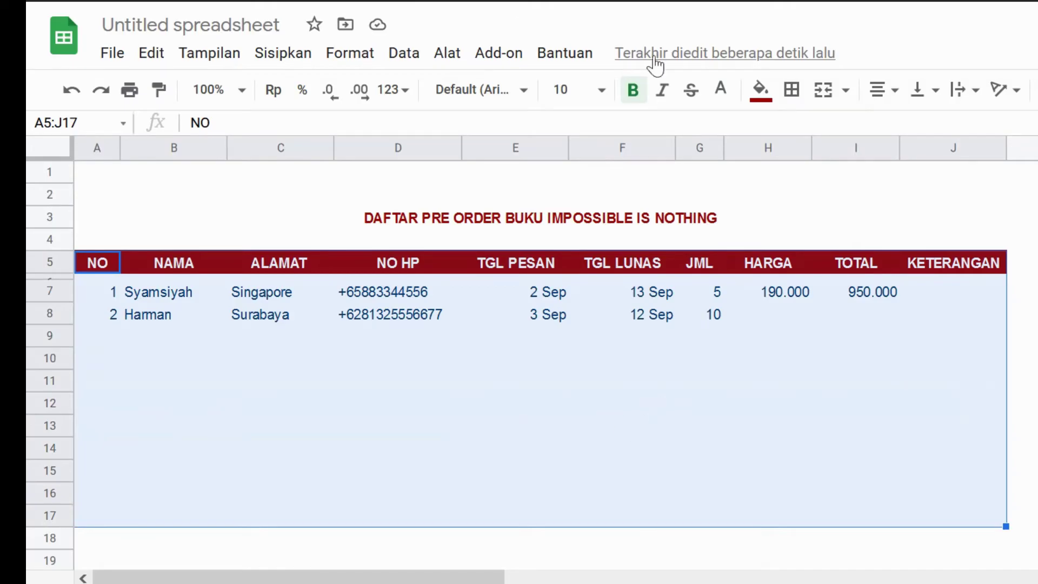
mouse_move(791, 89)
left_click(793, 91)
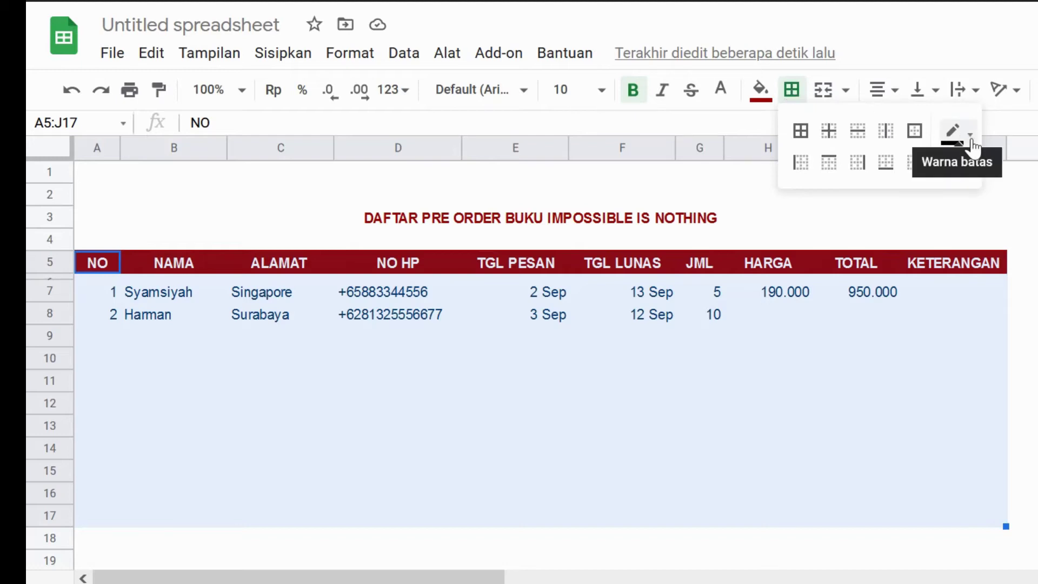
left_click(817, 145)
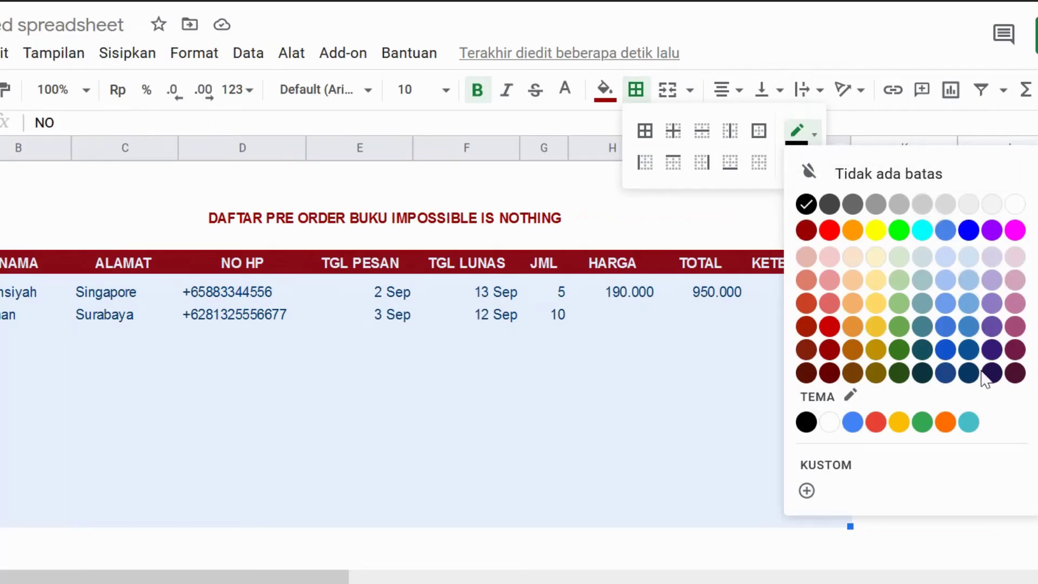
left_click(970, 281)
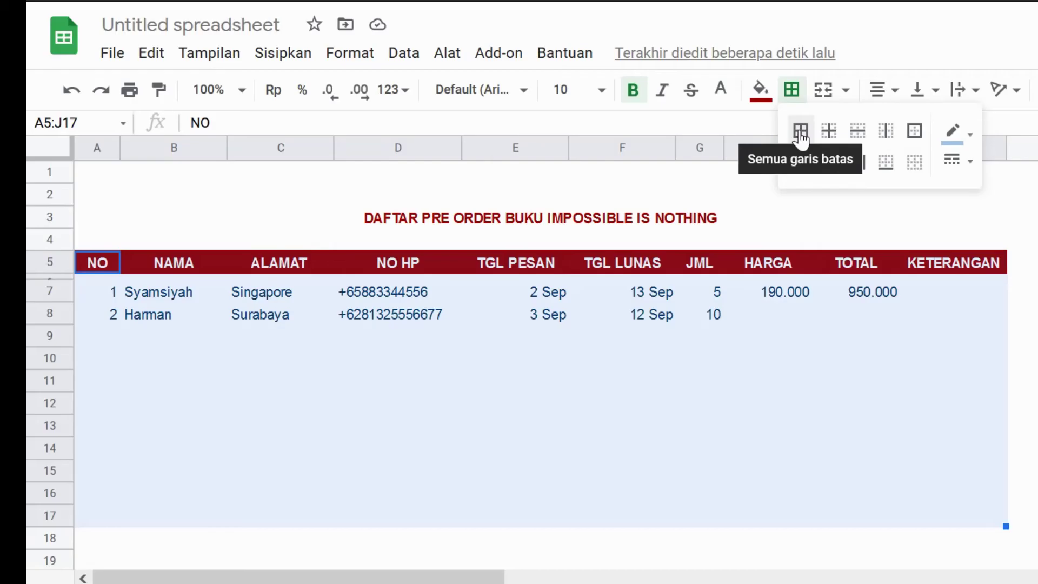
left_click(801, 135)
left_click(801, 135)
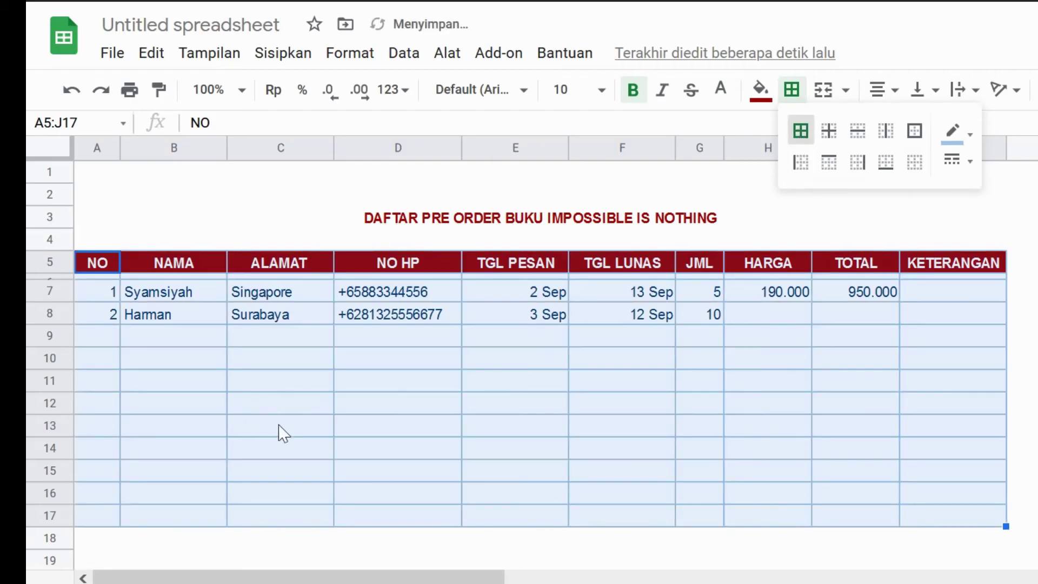
left_click(1019, 448)
left_click(454, 221)
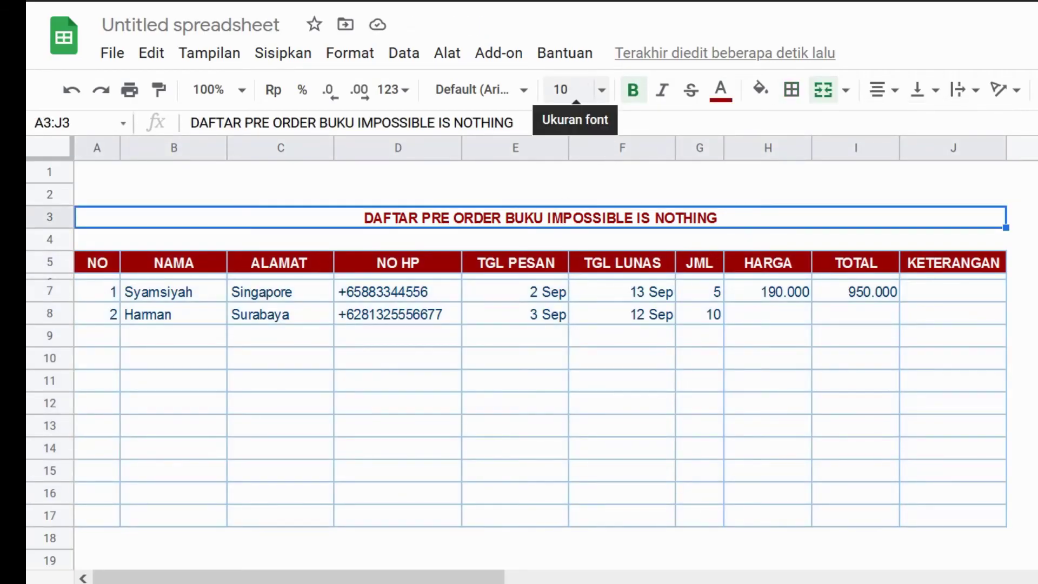
Set the merged title 'DAFTAR PRE ORDER BUKU IMPOSSIBLE IS NOTHING' to font size 14.
left_click(602, 92)
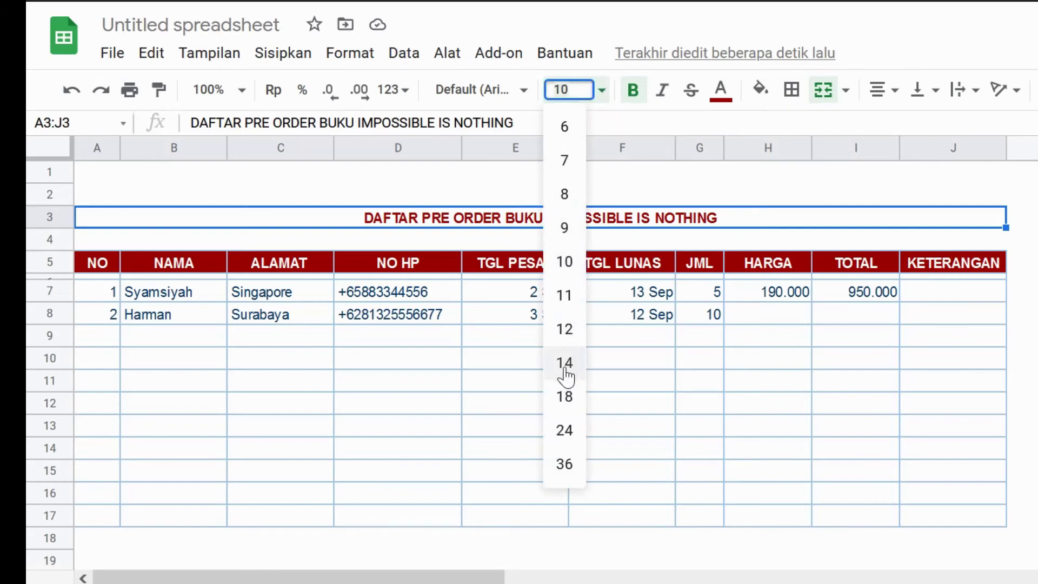
left_click(565, 363)
left_click(560, 413)
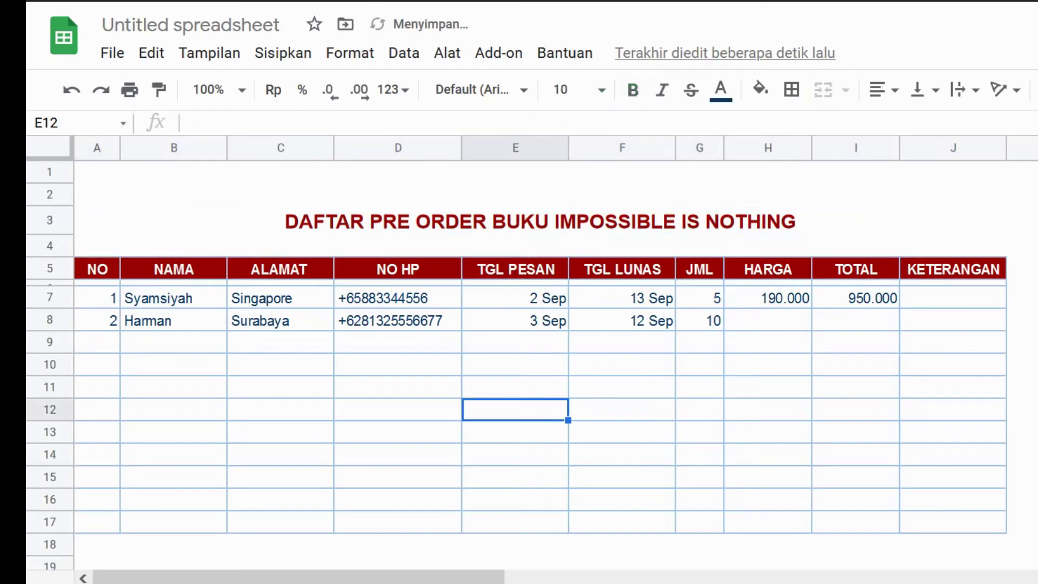
left_click(1022, 410)
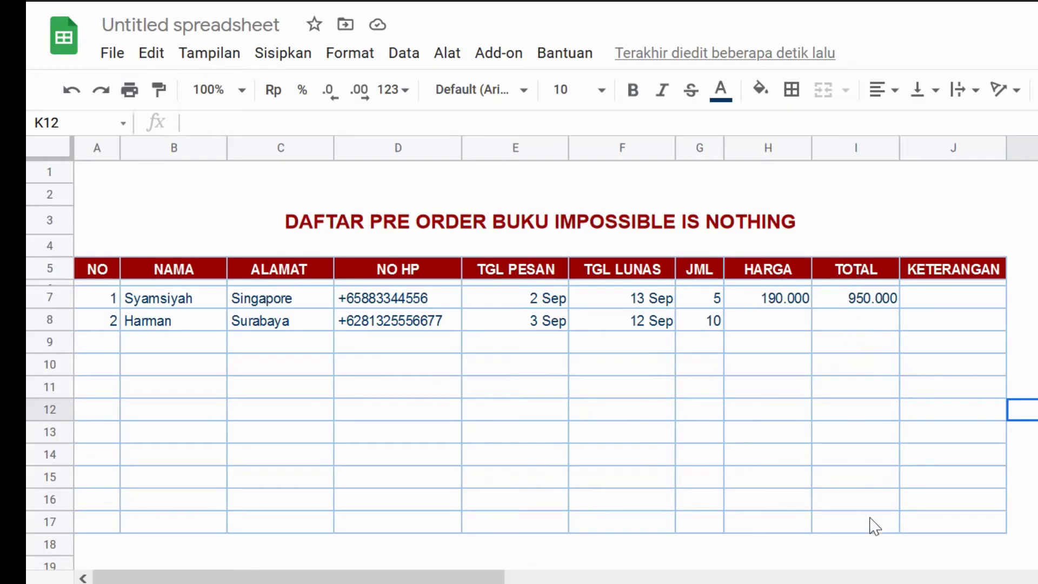
Paint header row 5's dark-red, bold formatting onto row 17 as the total row.
left_click(101, 527)
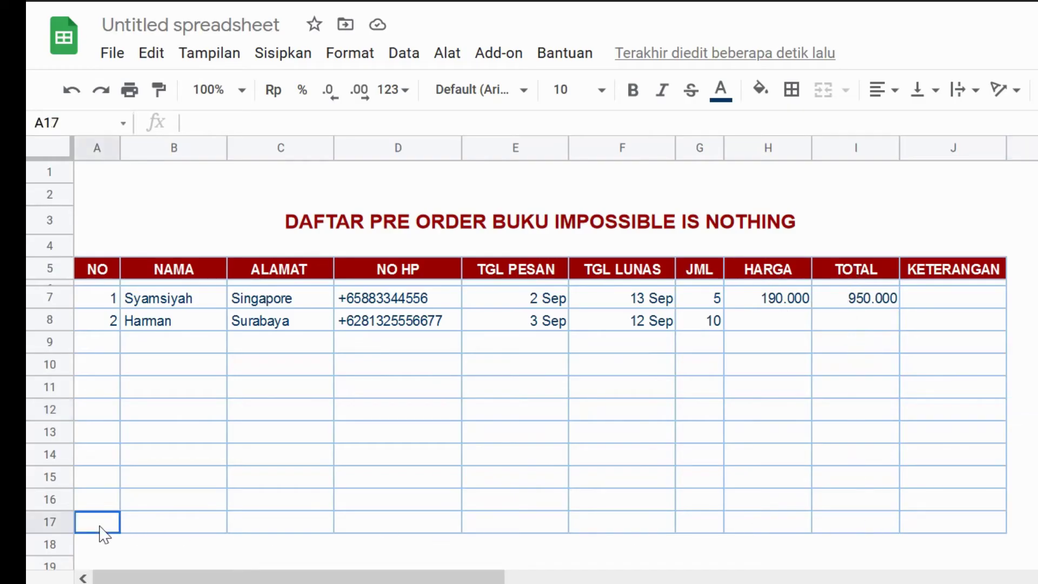
mouse_move(99, 525)
left_mouse_down()
mouse_move(788, 514)
mouse_move(951, 524)
left_mouse_up()
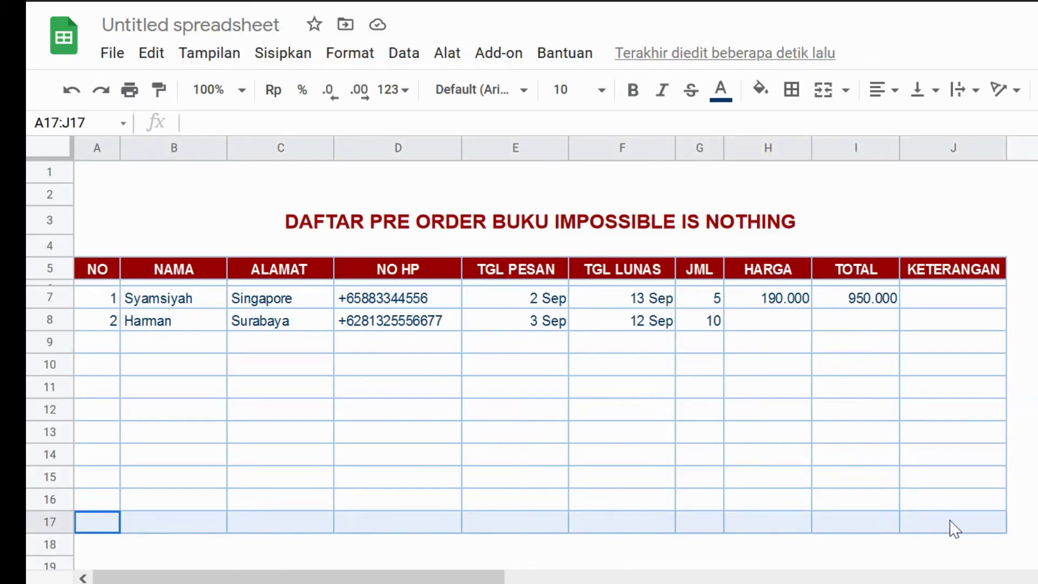
left_click_drag(954, 529, 944, 529)
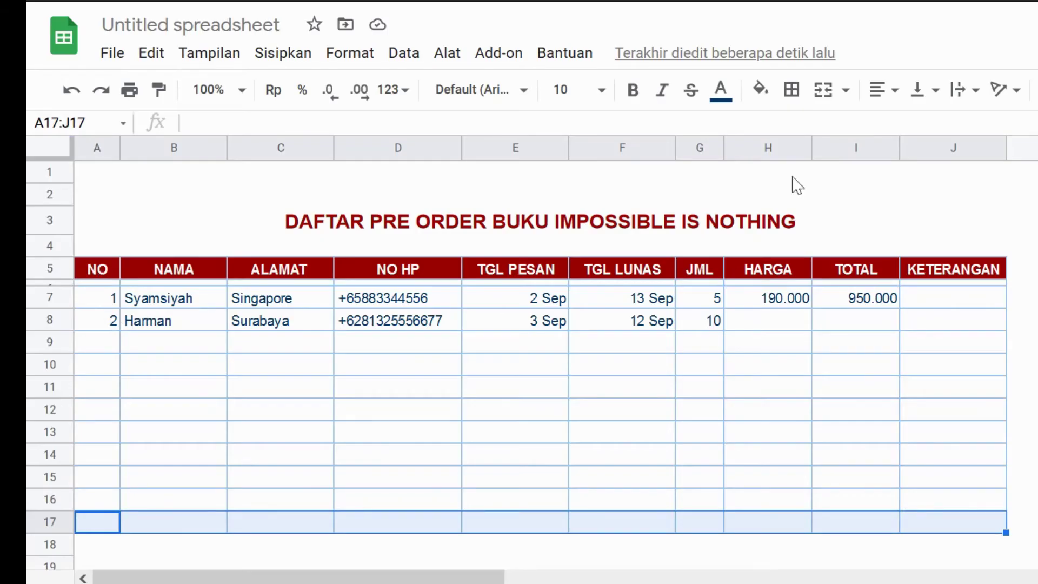
left_click(249, 432)
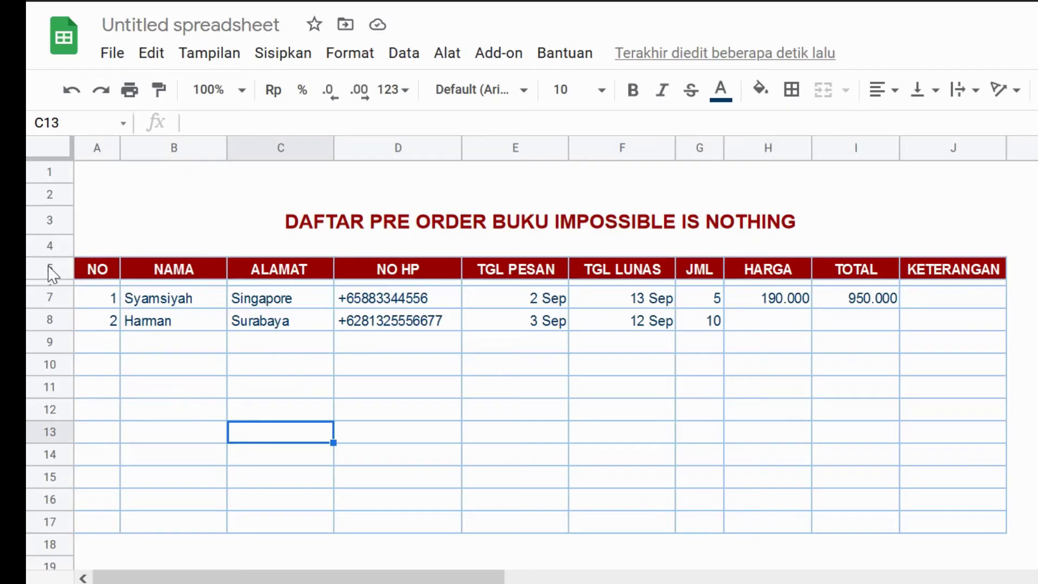
left_click(49, 266)
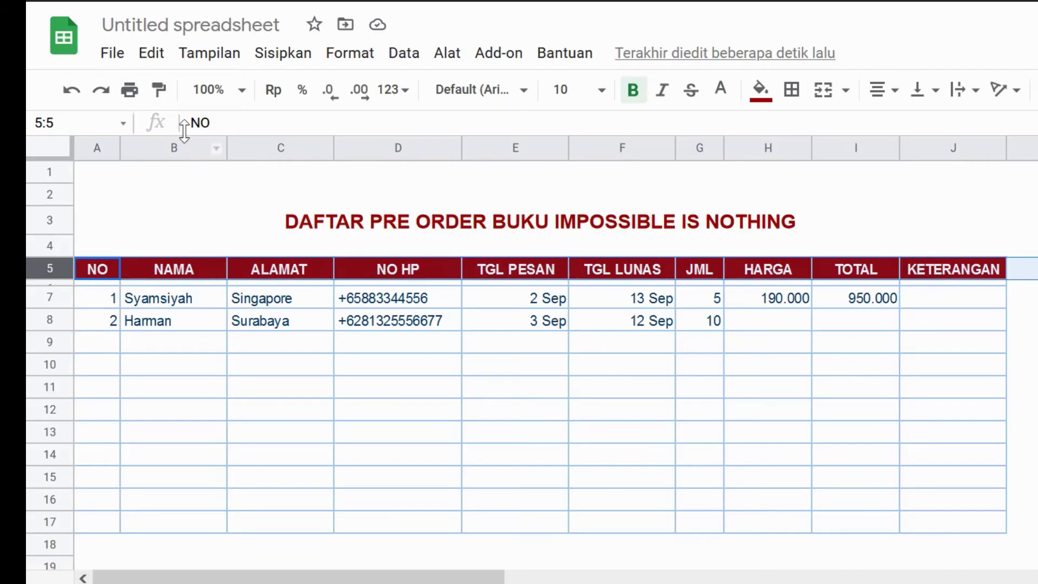
left_click(159, 90)
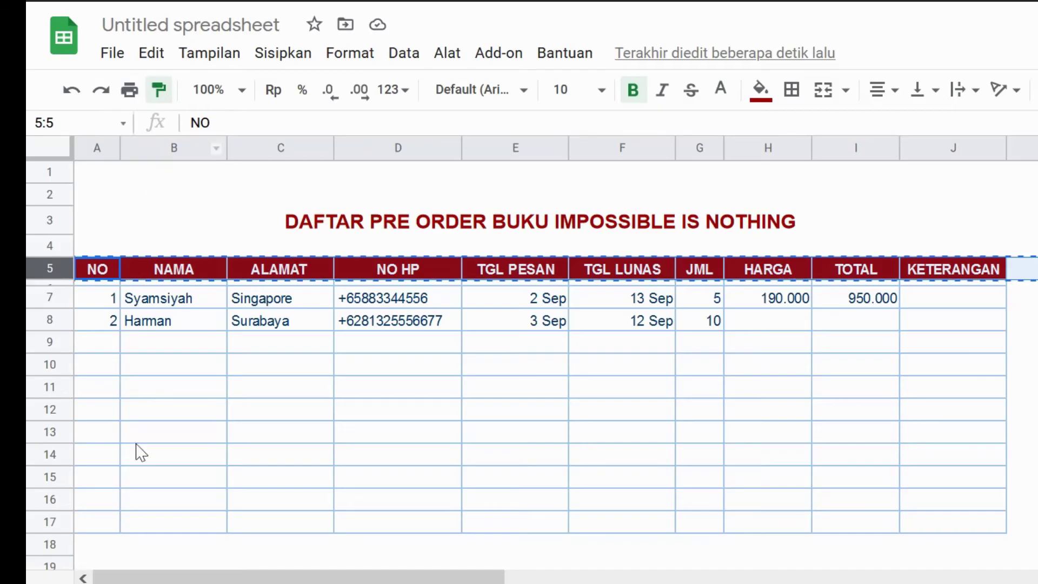
left_click(57, 529)
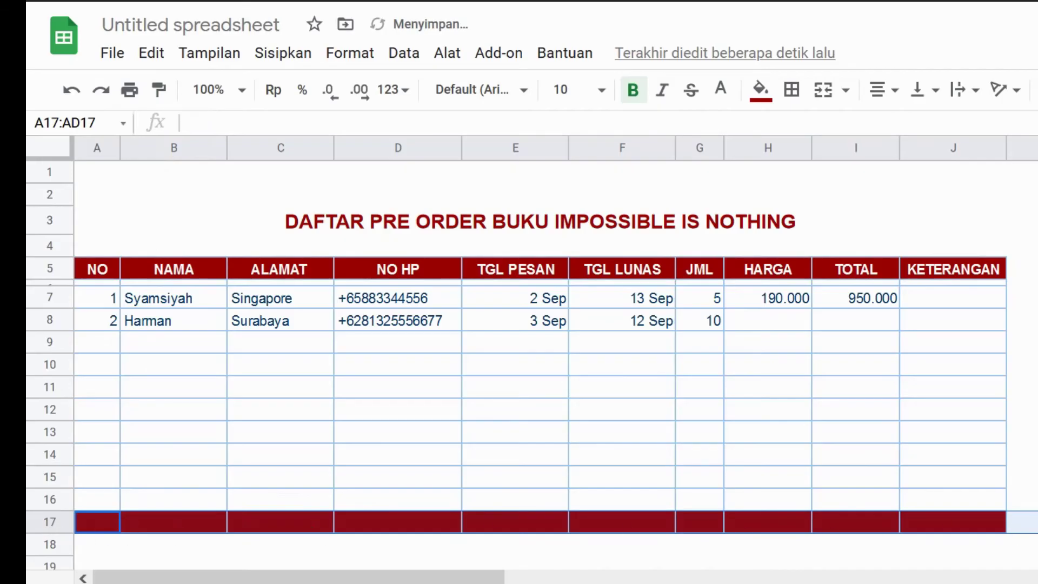
left_click(1032, 499)
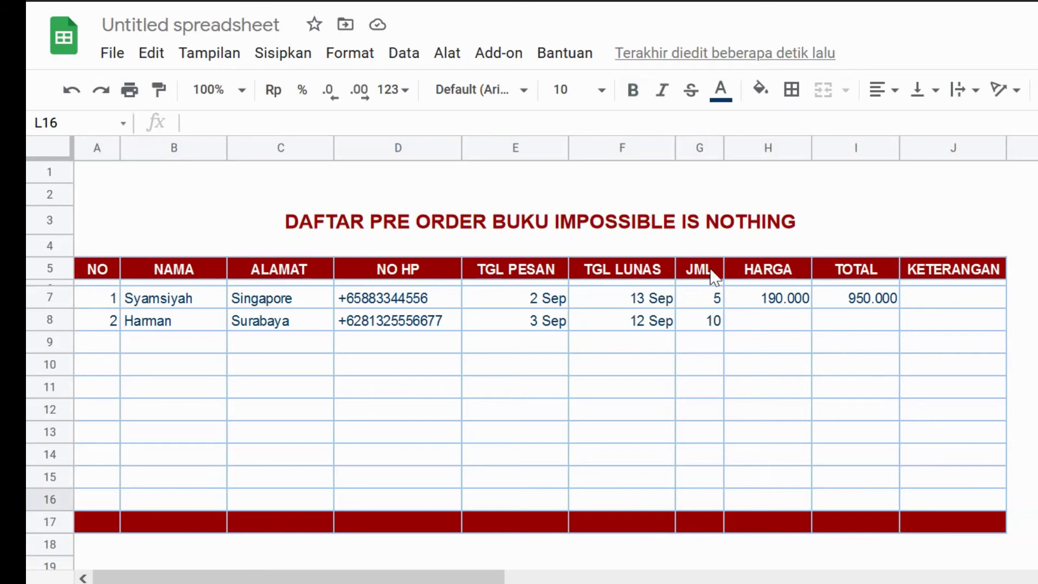
left_click(697, 537)
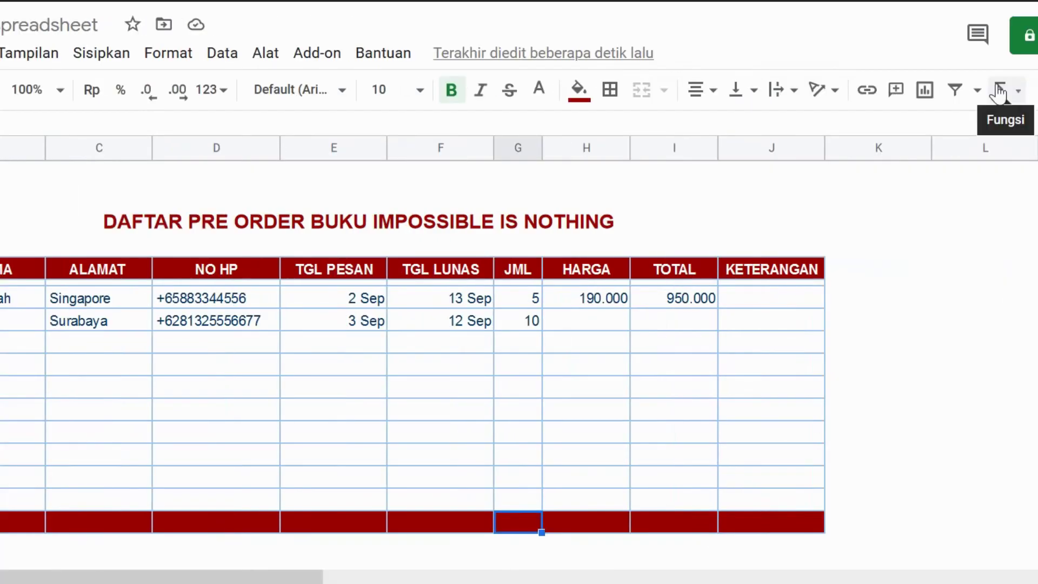
Enter =SUM(G7:G16) in G17 so the JML total shows 15.
left_click(1000, 90)
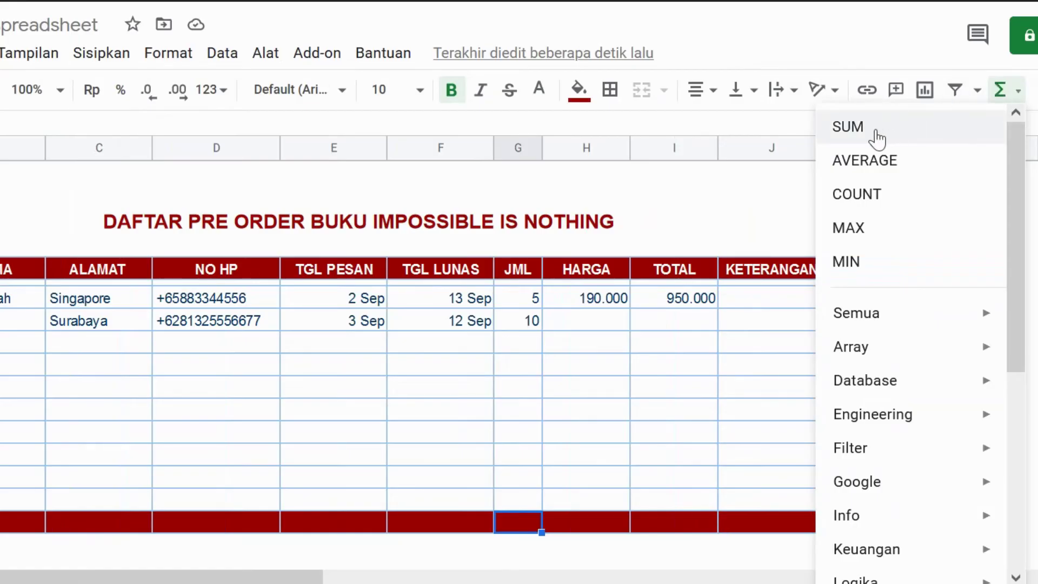
left_click(660, 344)
left_click(519, 522)
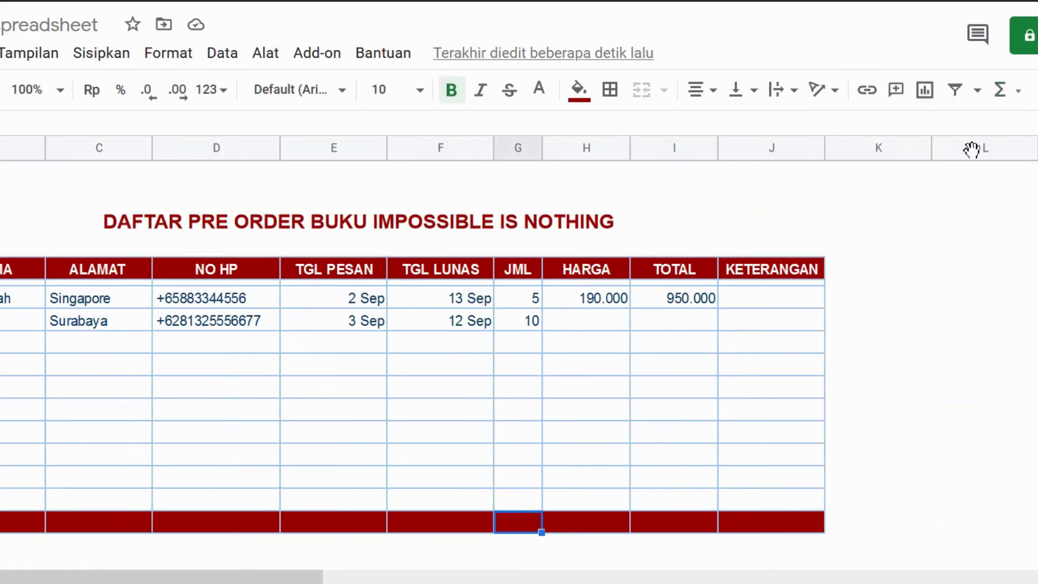
left_click(1005, 90)
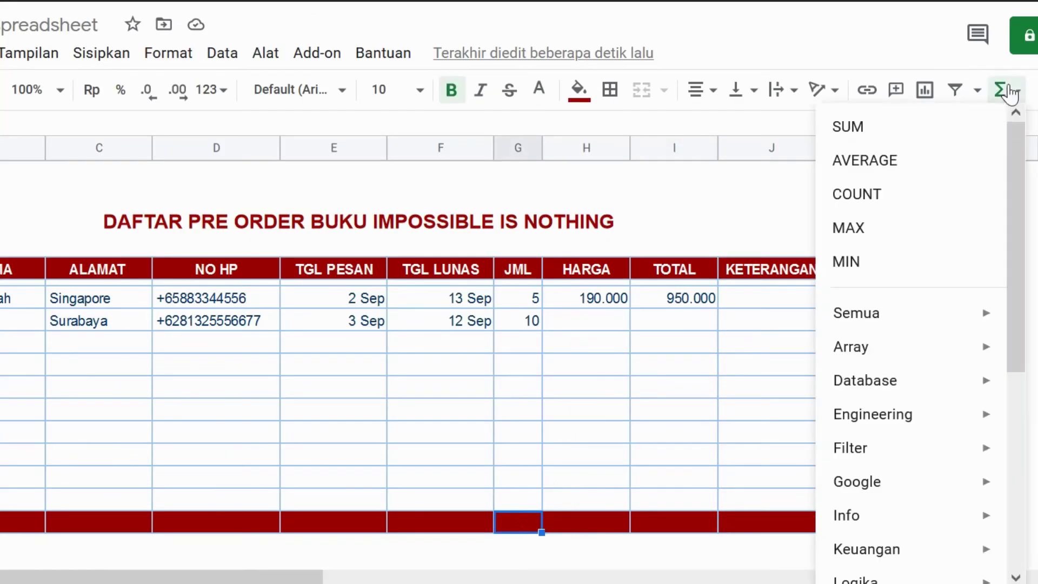
left_click(835, 133)
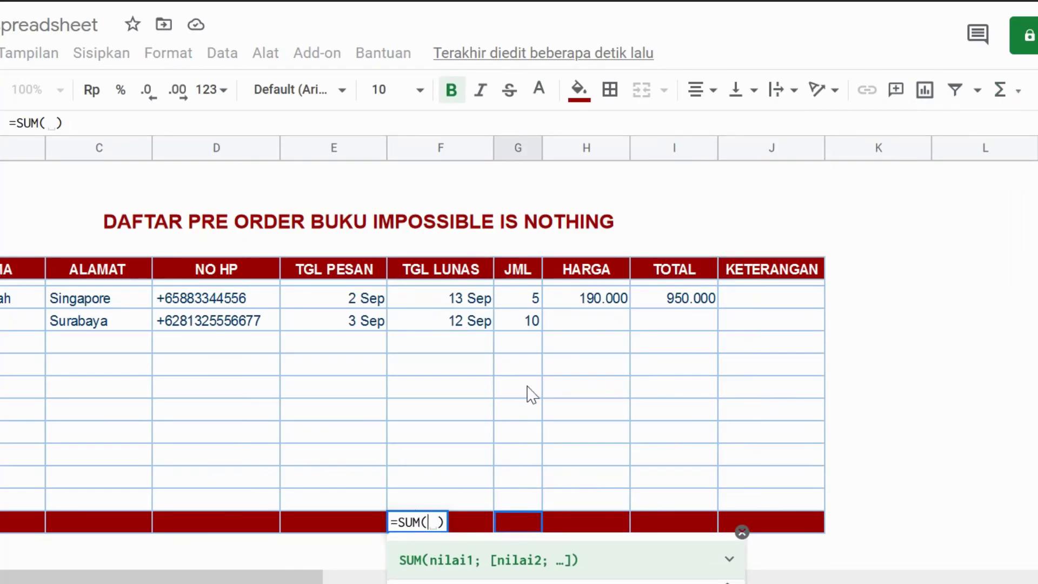
left_click(524, 307)
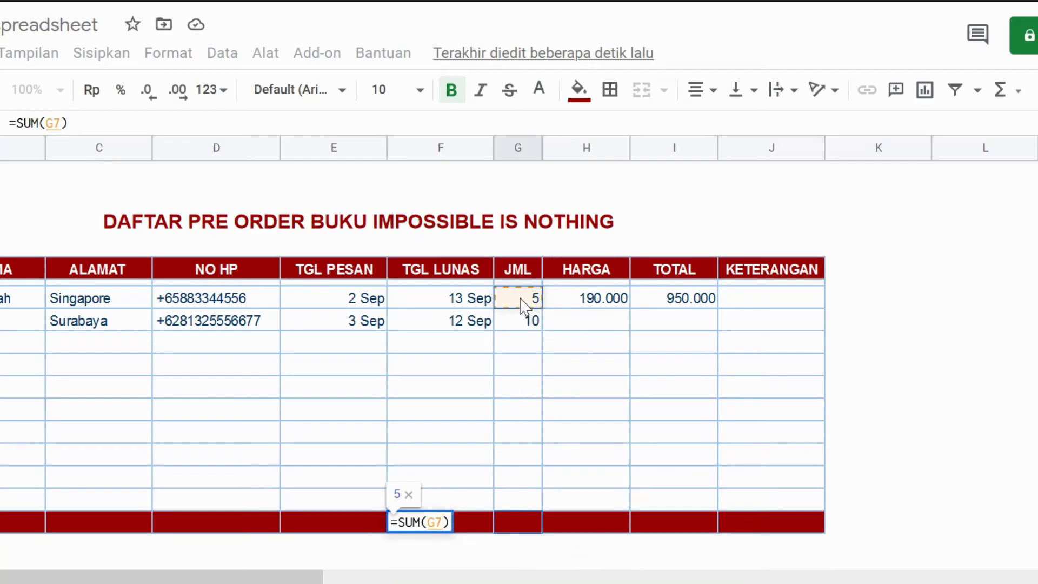
left_click_drag(524, 307, 524, 501)
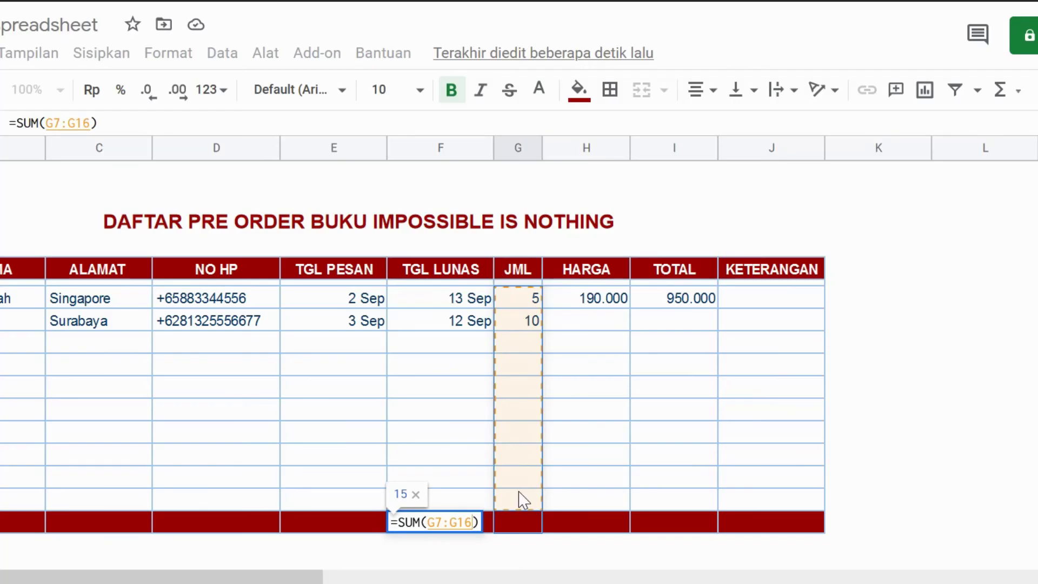
key("Return")
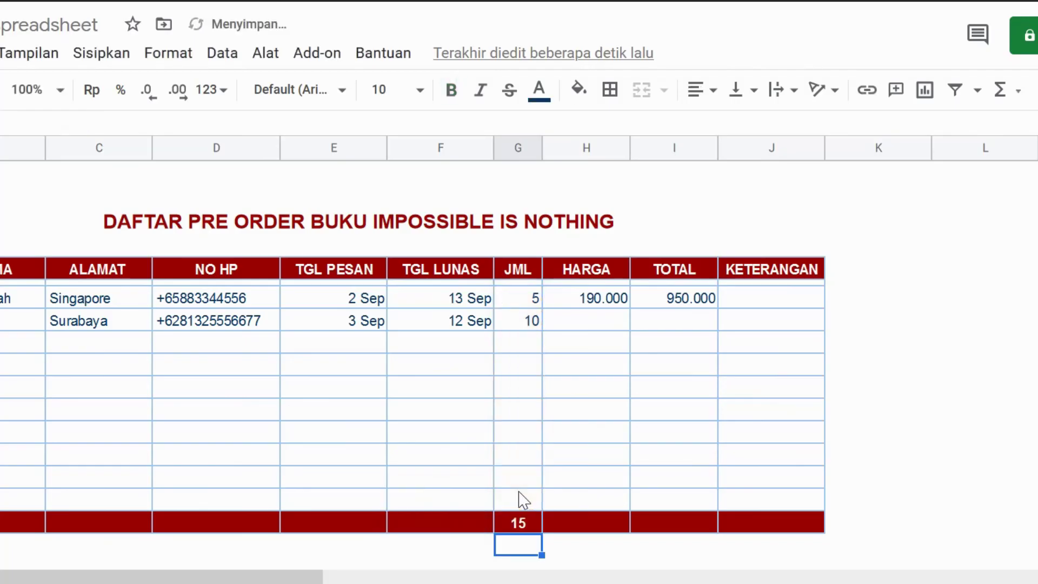
left_click(519, 522)
left_click(589, 525)
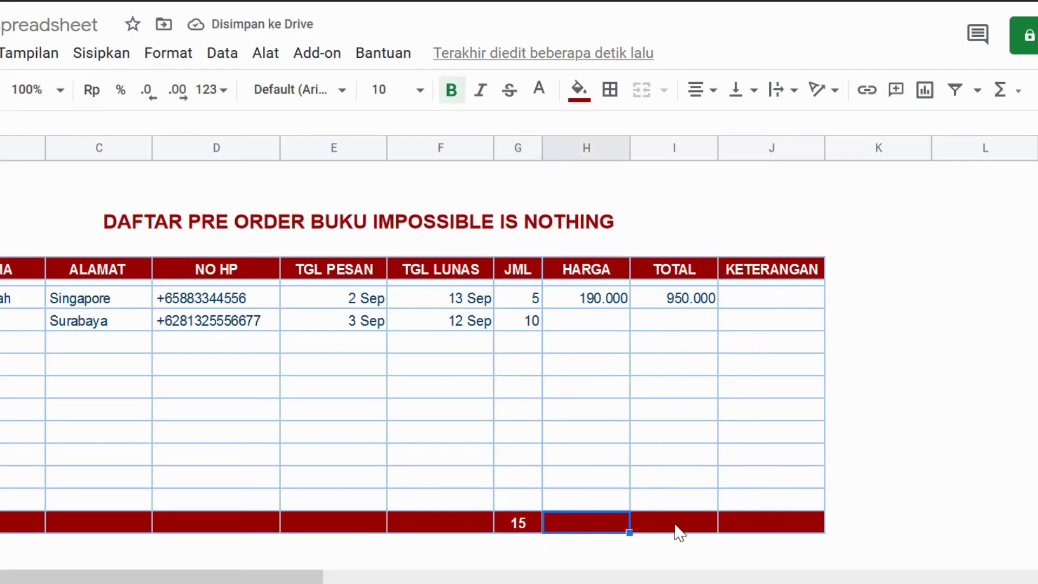
Copy the SUM formula from G17 into I17, giving a TOTAL of 2.850.000.
left_click(676, 524)
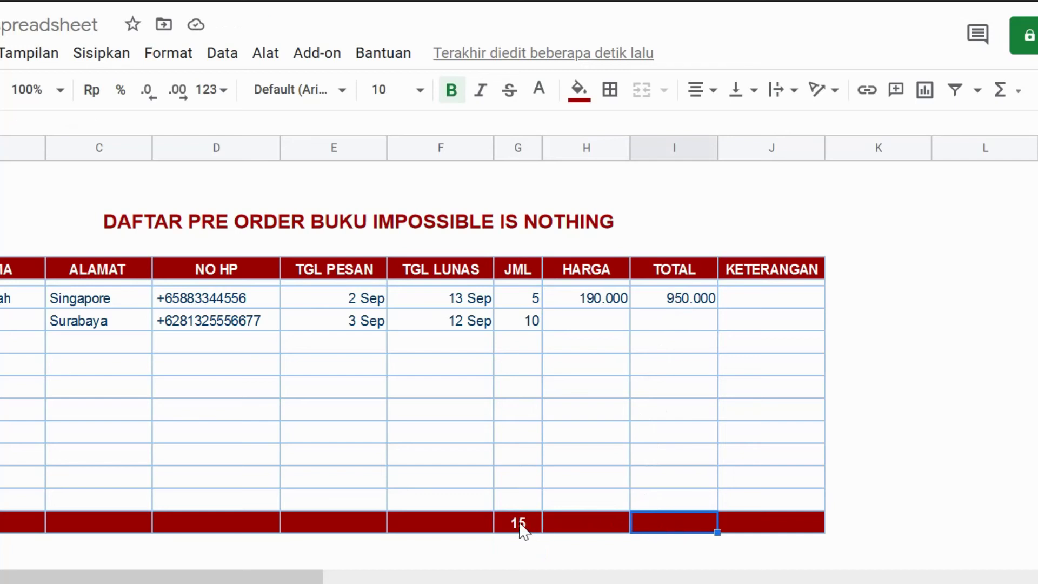
left_click(521, 524)
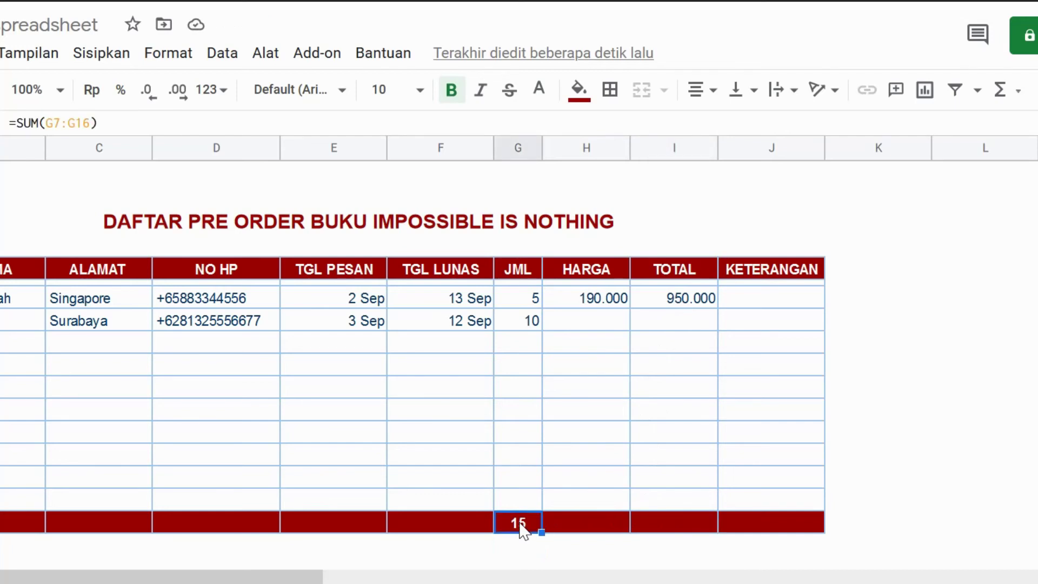
right_click(521, 523)
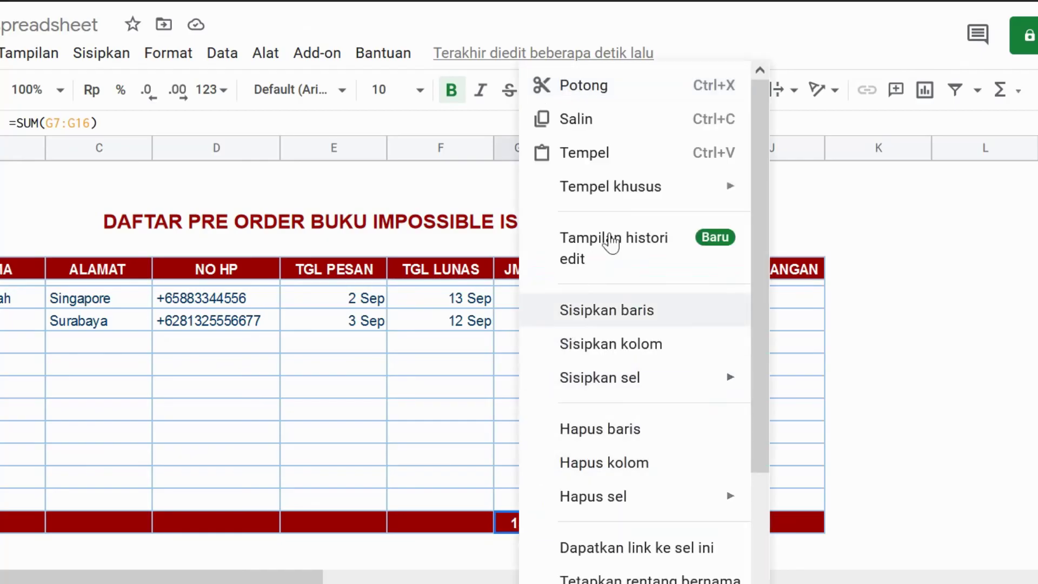
left_click(576, 119)
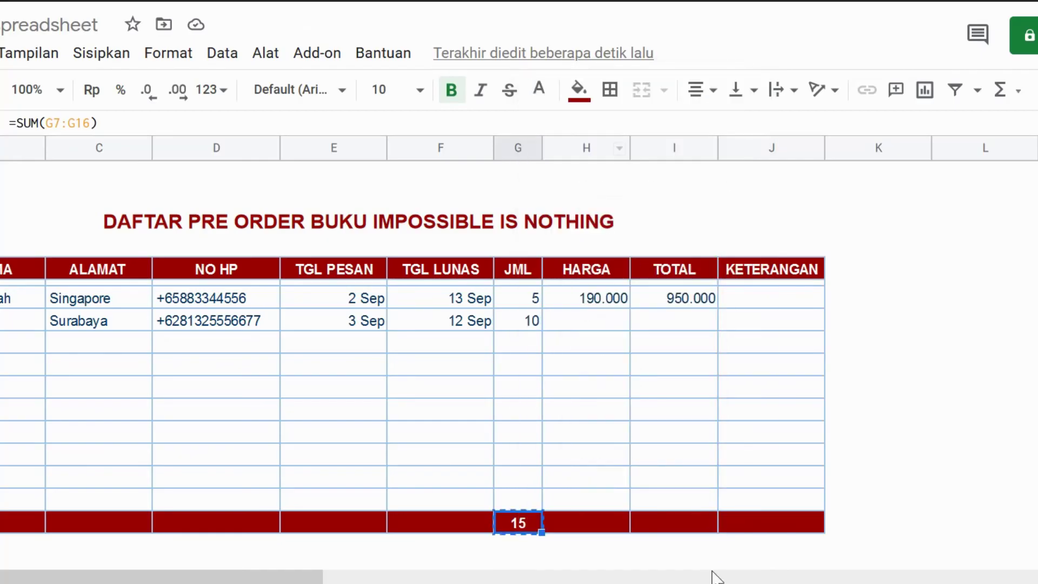
left_click(674, 527)
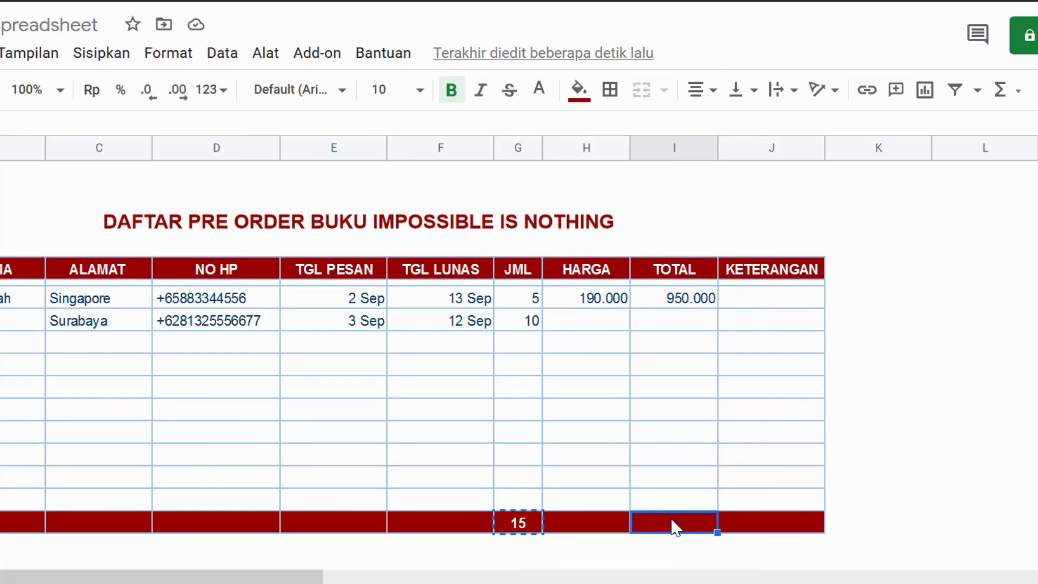
right_click(673, 527)
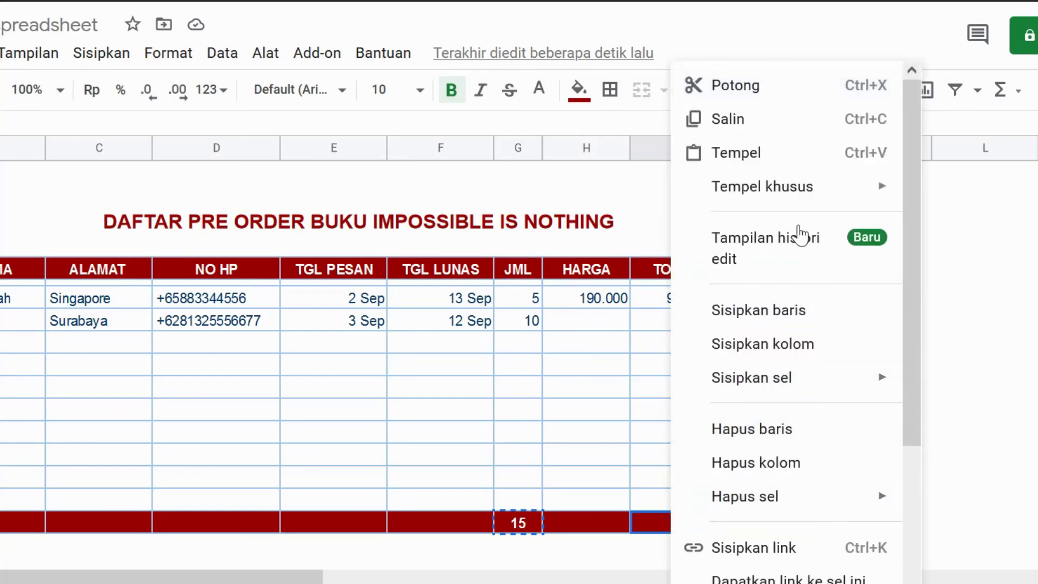
left_click(770, 152)
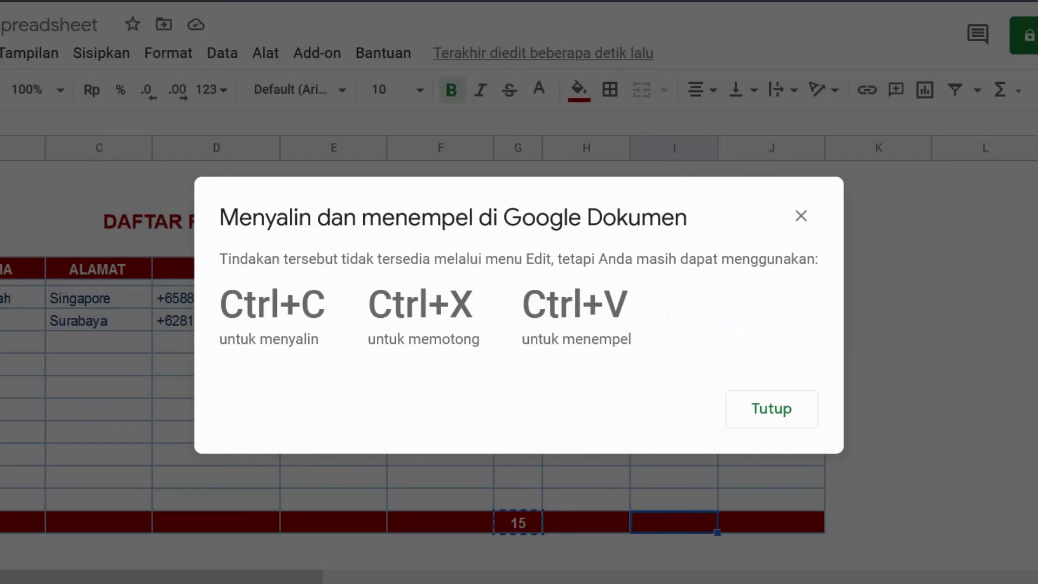
left_click(802, 217)
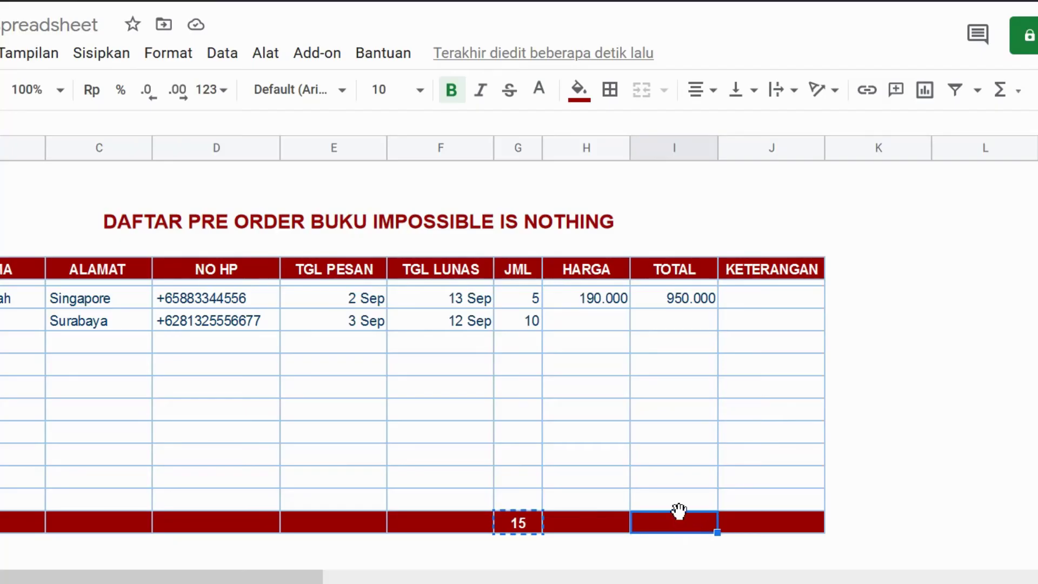
key("ctrl+v")
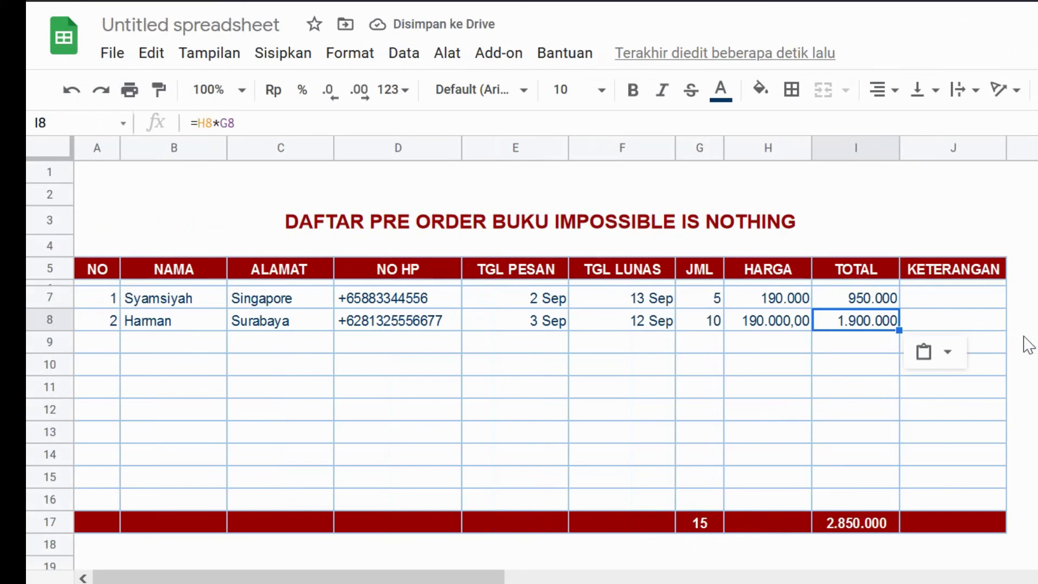
left_click(1020, 364)
key("Right")
key("Down")
key("Down")
key("Down")
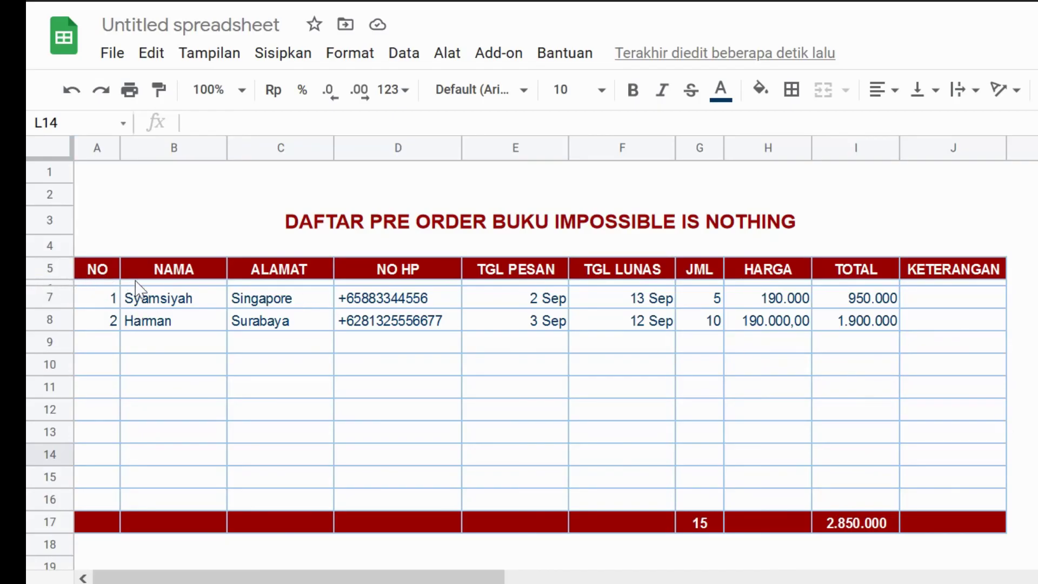
Insert an empty column left of the table and copy blank column M's plain formatting.
mouse_move(96, 149)
left_click(95, 155)
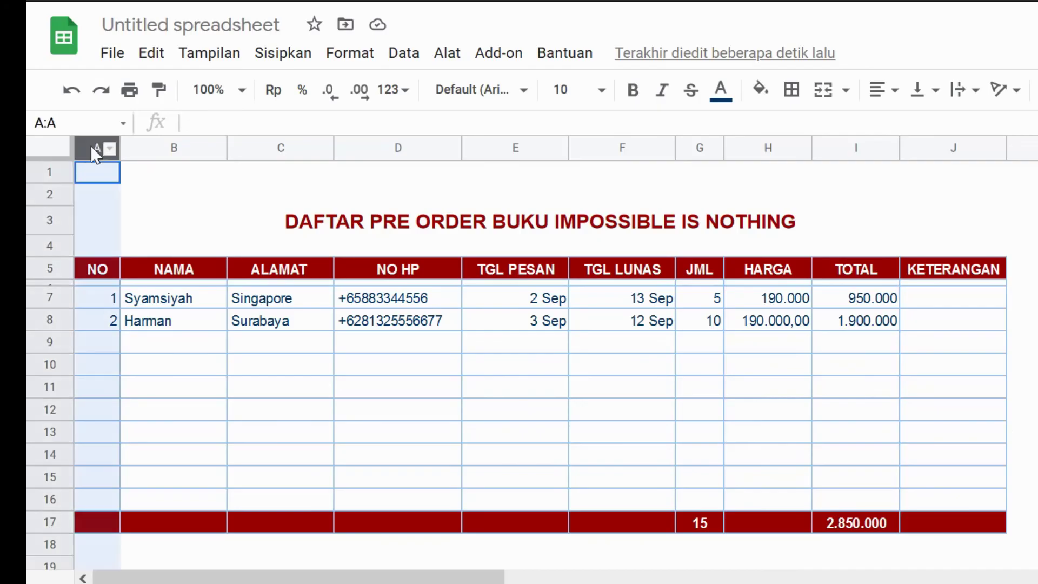
right_click(95, 154)
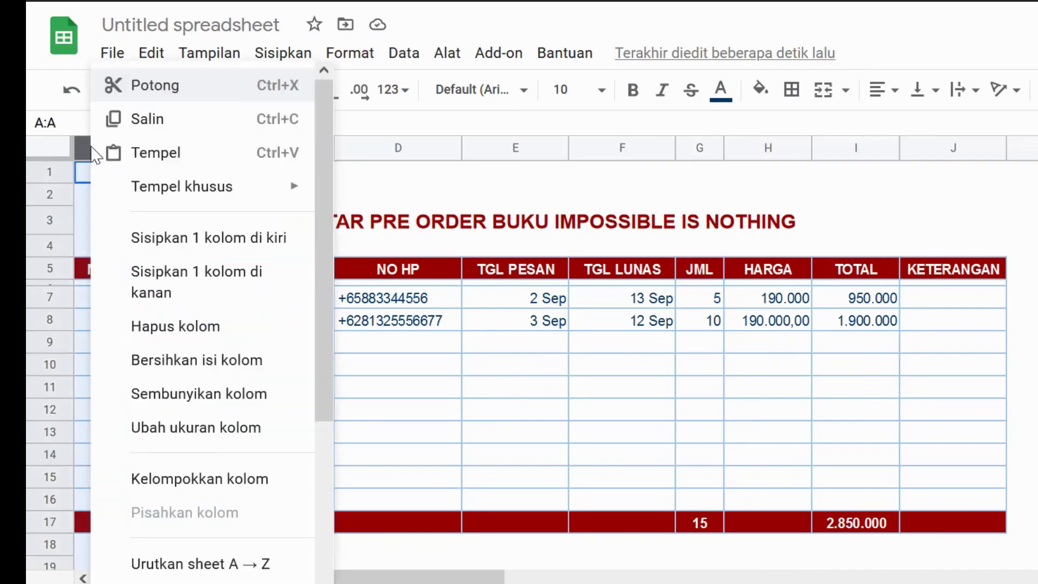
left_click(205, 238)
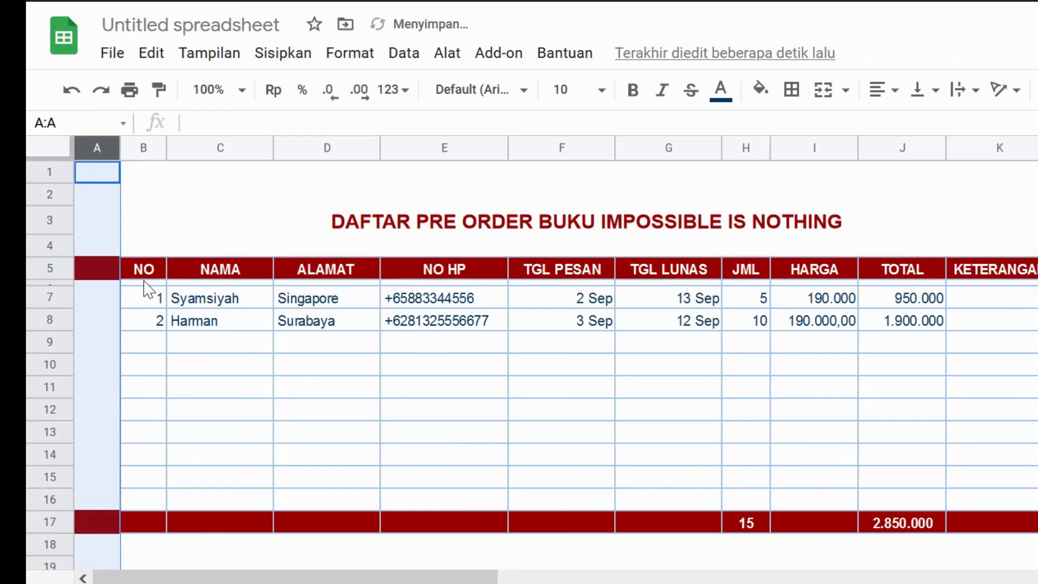
left_click(194, 247)
left_click(101, 273)
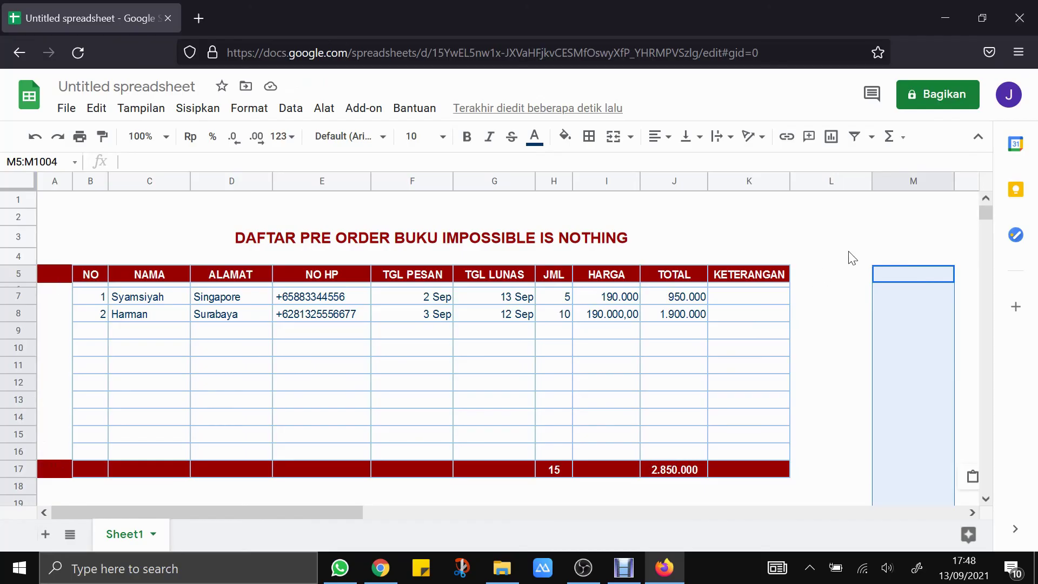
left_click(915, 183)
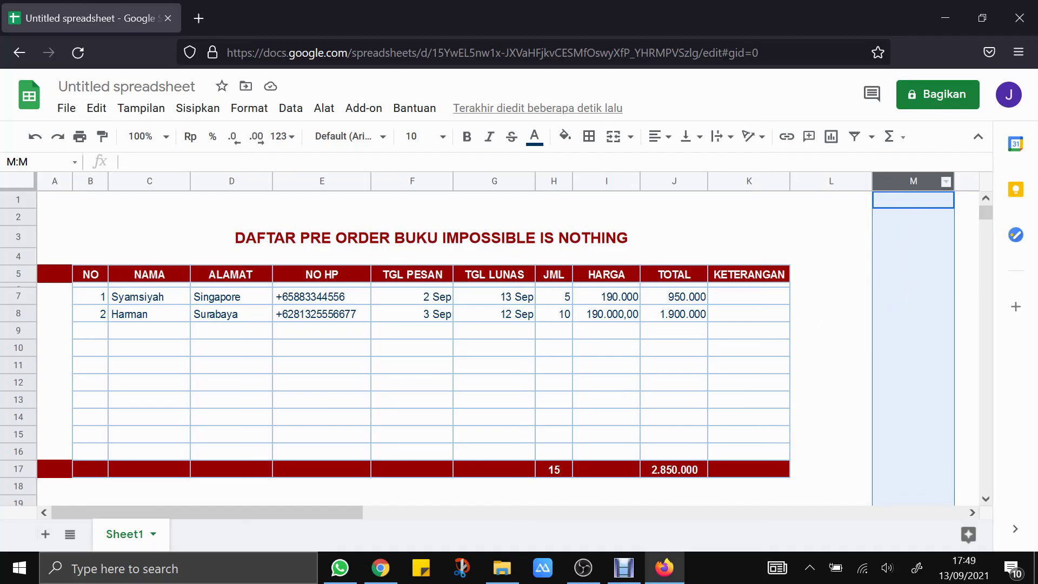
left_click(101, 136)
Clear column A's red fill and narrow it to a slim margin.
left_click(48, 183)
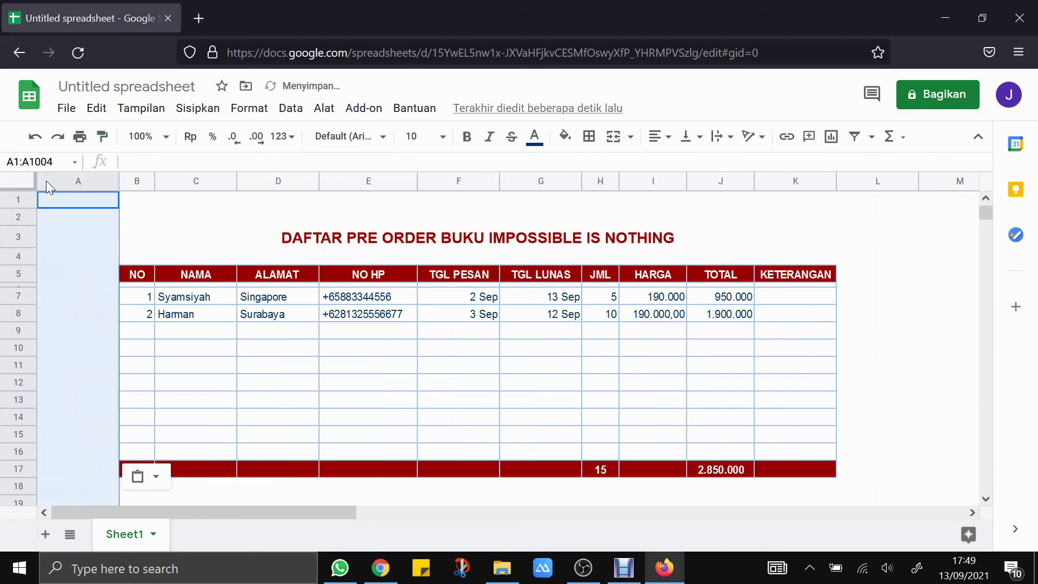
left_click(75, 277)
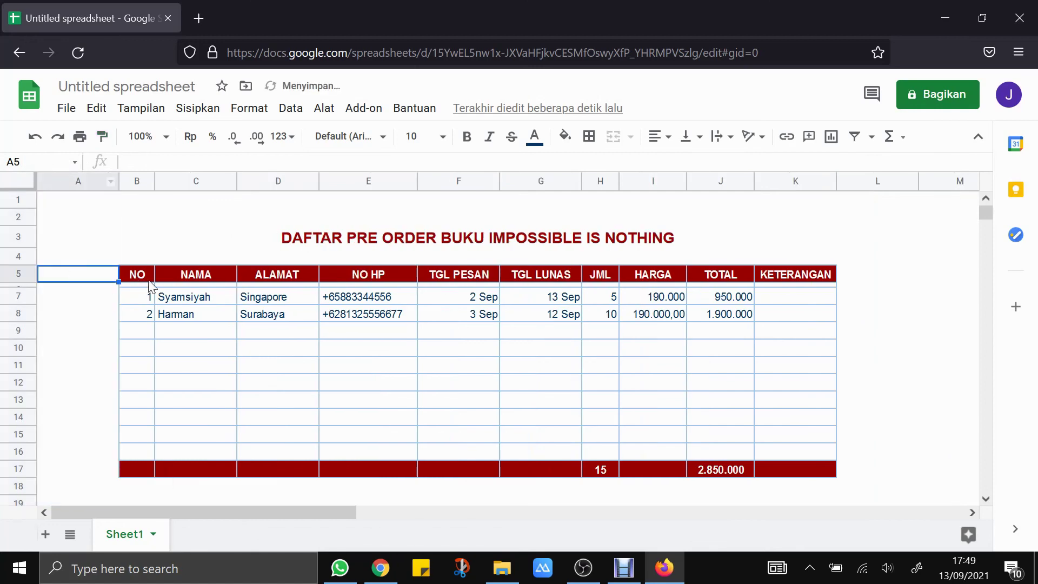
key("ctrl+z")
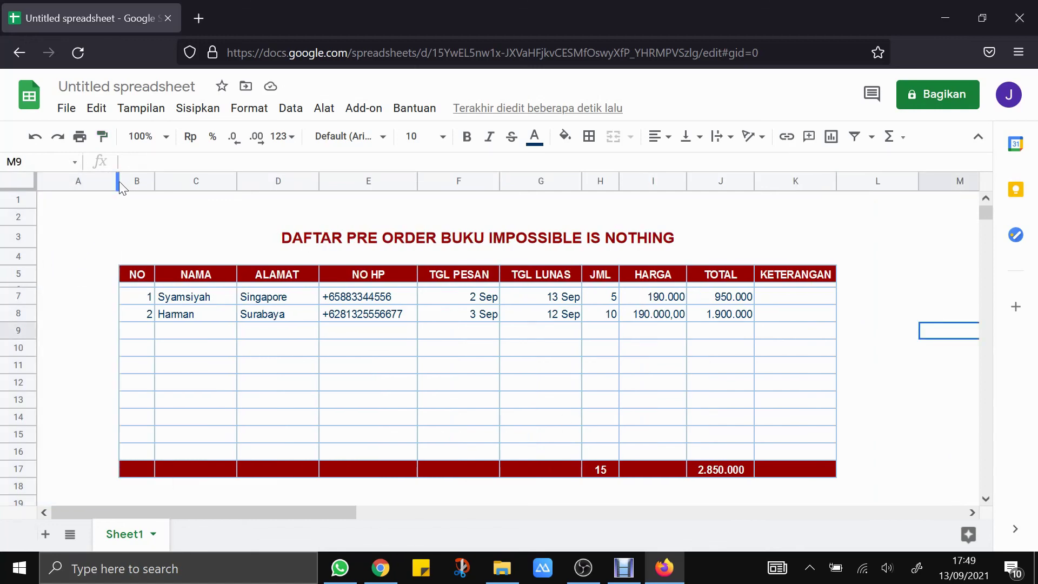
left_click_drag(118, 181, 55, 181)
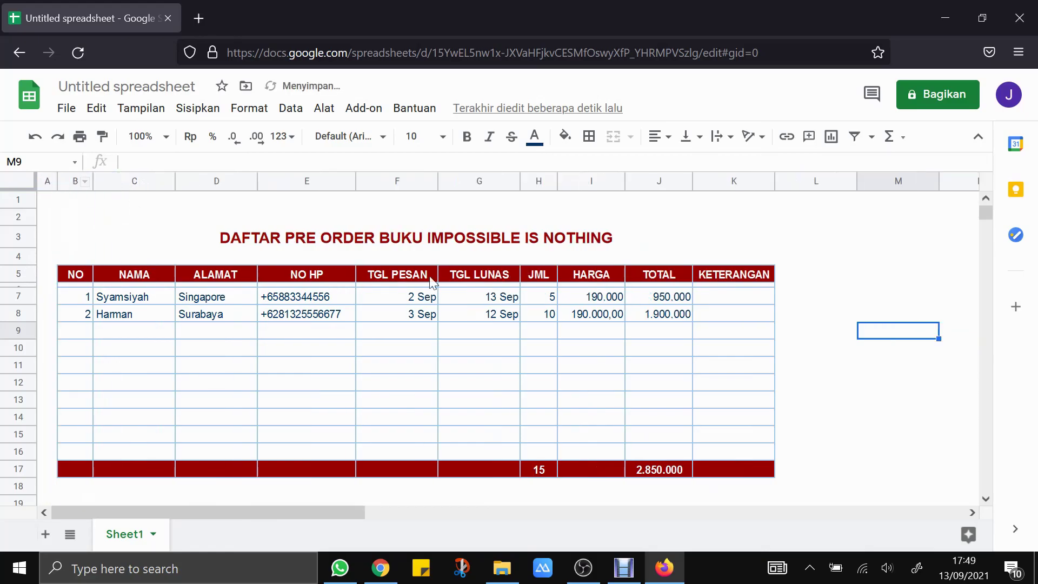
left_click(134, 216)
Delete the empty first row so the title moves up to row 2.
left_click(19, 199)
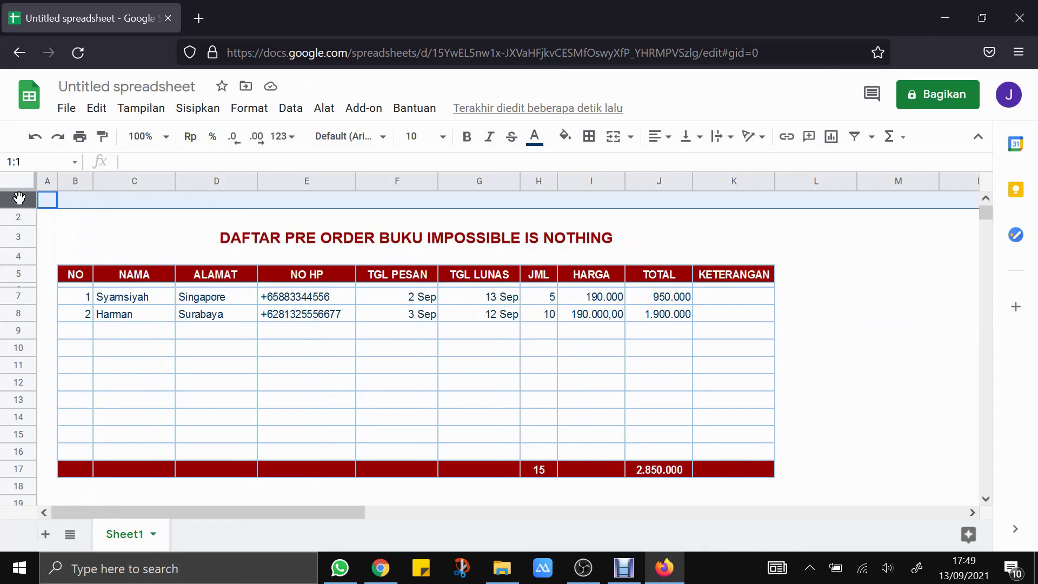
right_click(20, 200)
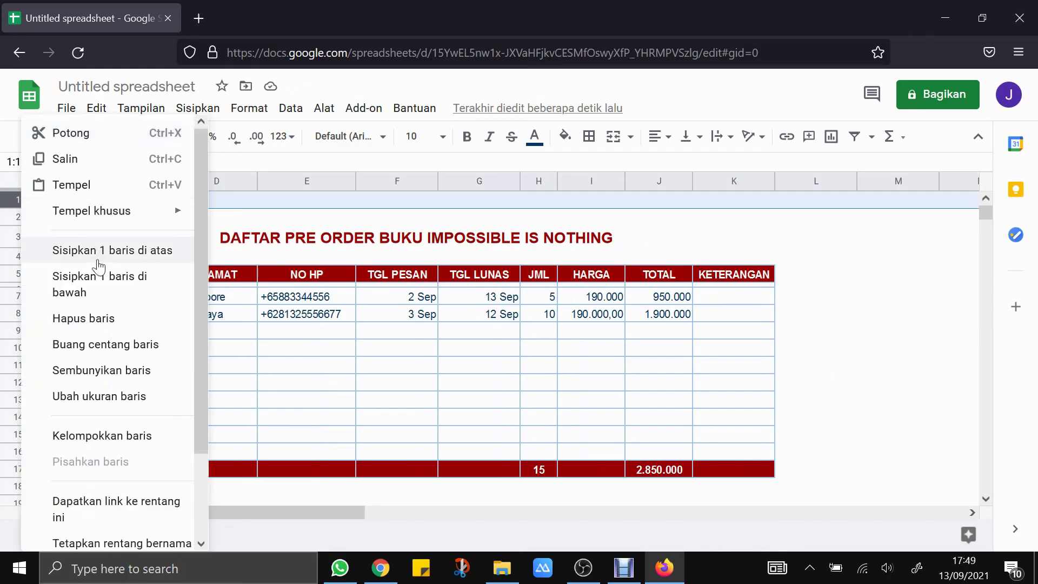
left_click(106, 318)
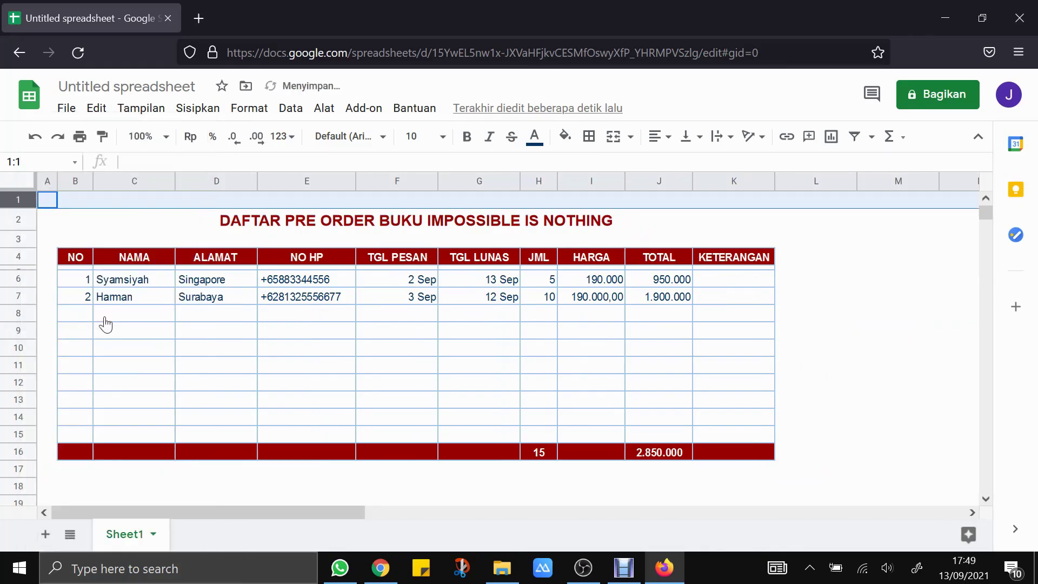
left_click(926, 344)
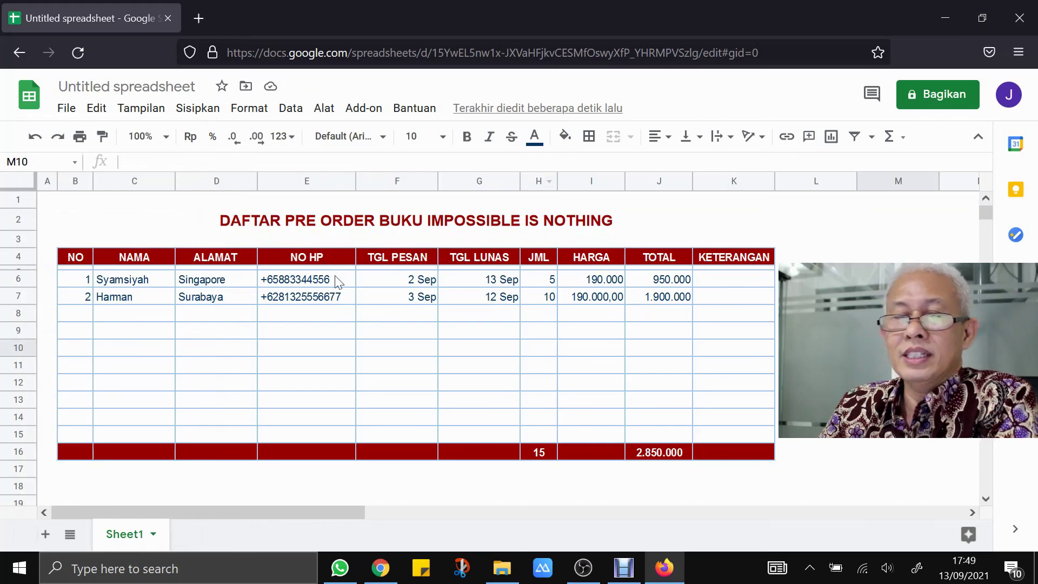